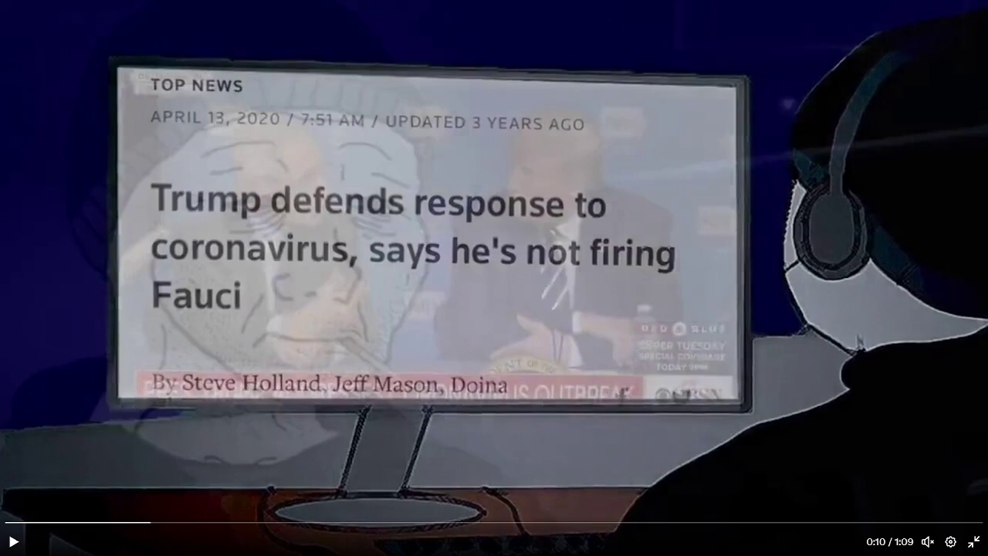
- Skim through the full-screen DeSantis fan video up to 1:04 and leave the full-screen view
{"action": "left_click", "coordinate": [273, 531]}
{"action": "left_click", "coordinate": [321, 531]}
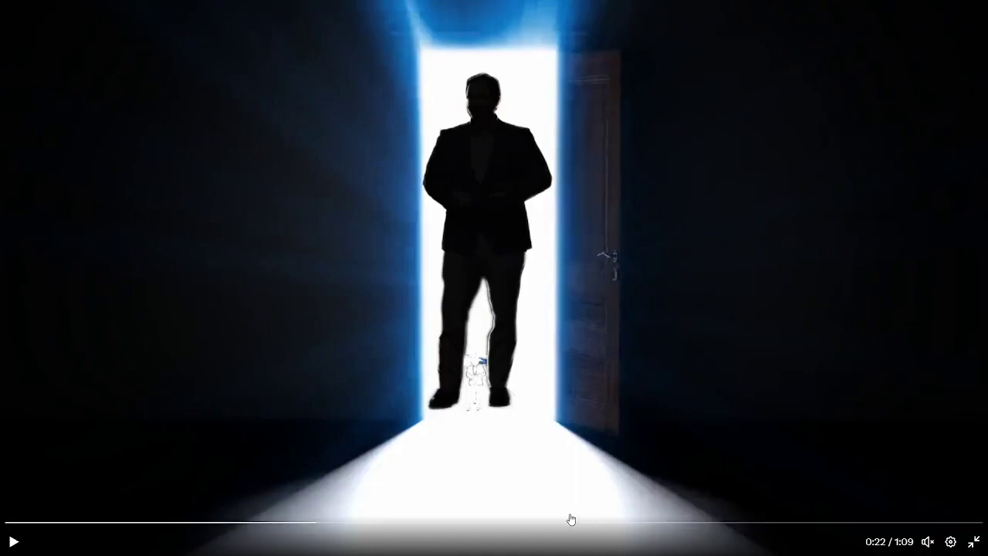
{"action": "left_click", "coordinate": [609, 525]}
{"action": "left_click", "coordinate": [642, 525]}
{"action": "left_click", "coordinate": [676, 525]}
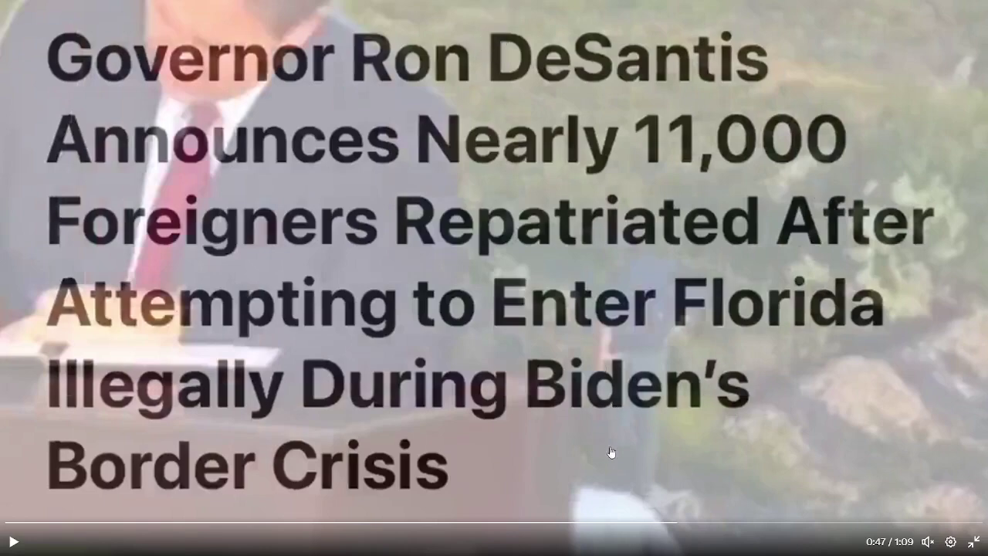
{"action": "left_click", "coordinate": [720, 526]}
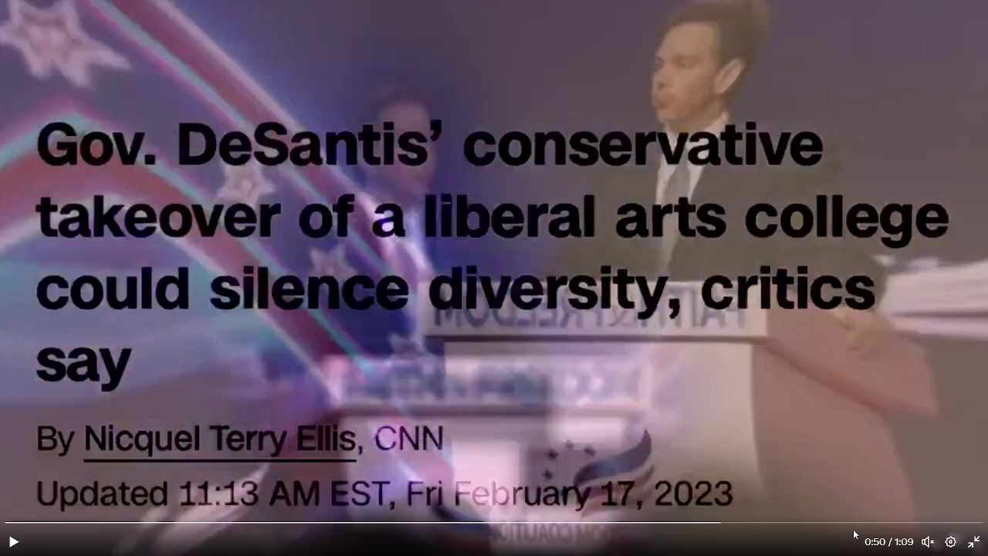
{"action": "left_click", "coordinate": [886, 523]}
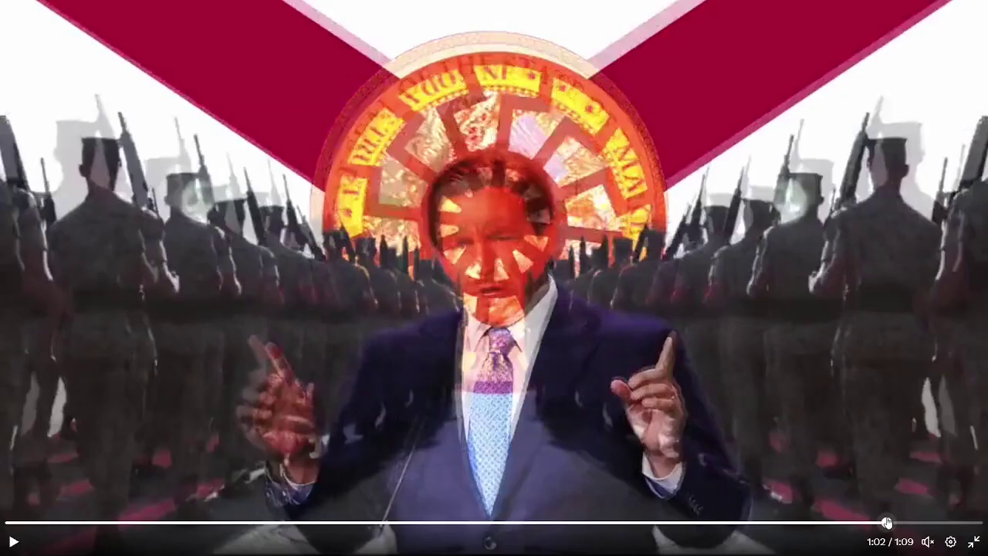
{"action": "left_click", "coordinate": [913, 523]}
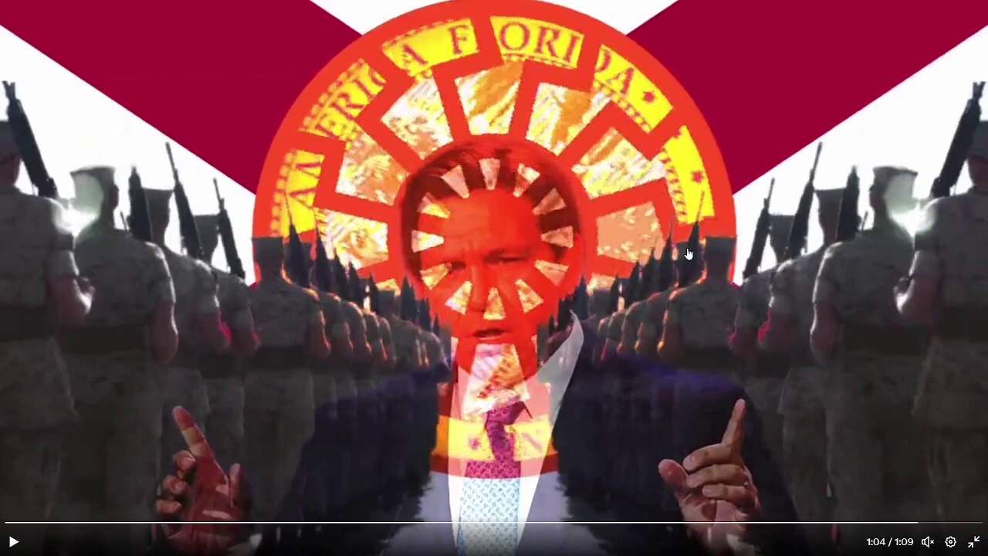
{"action": "left_click", "coordinate": [974, 541]}
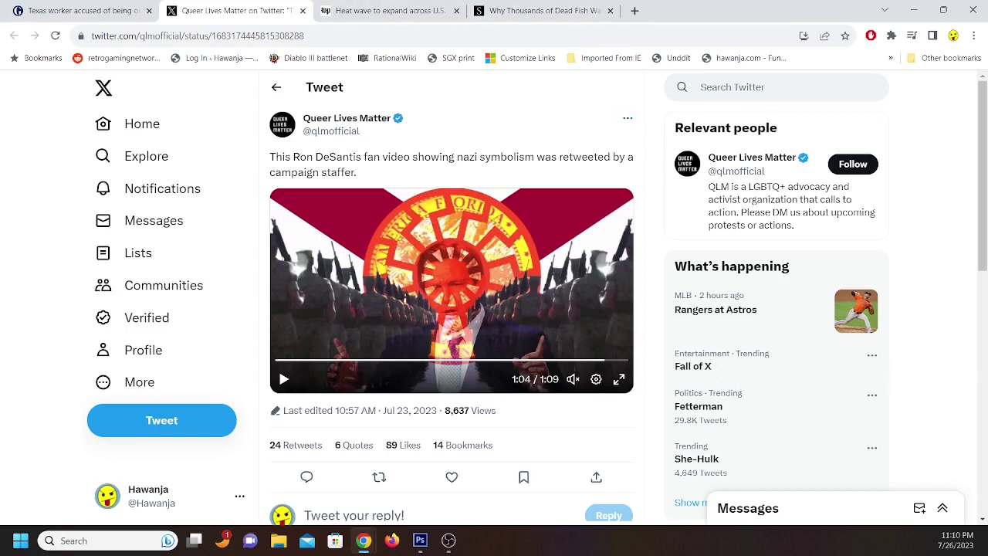
- Switch to the muffin_head.psd drawing in Photoshop and set the foreground colour to the near-black #181818
{"action": "left_click", "coordinate": [448, 540]}
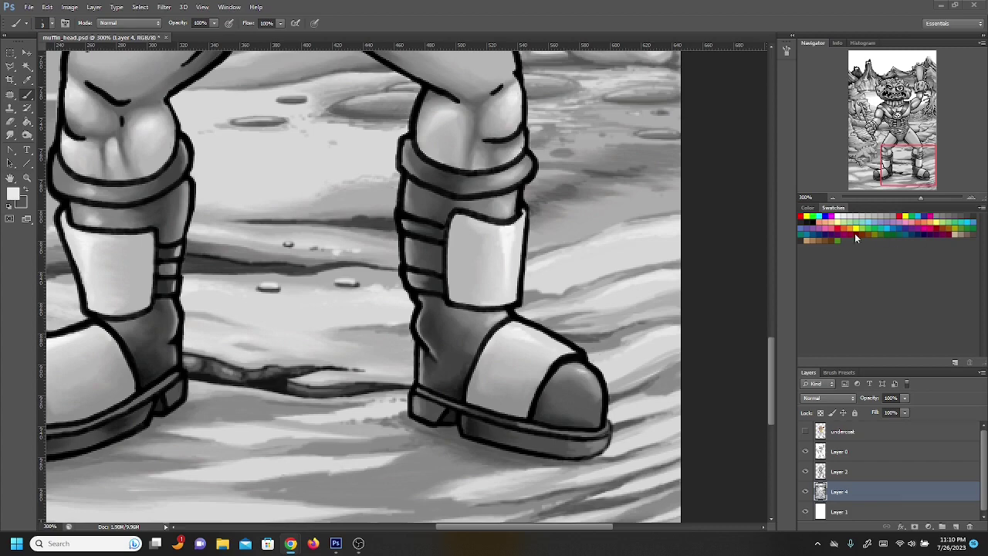
{"action": "left_click_drag", "start_coordinate": [916, 171], "coordinate": [938, 168]}
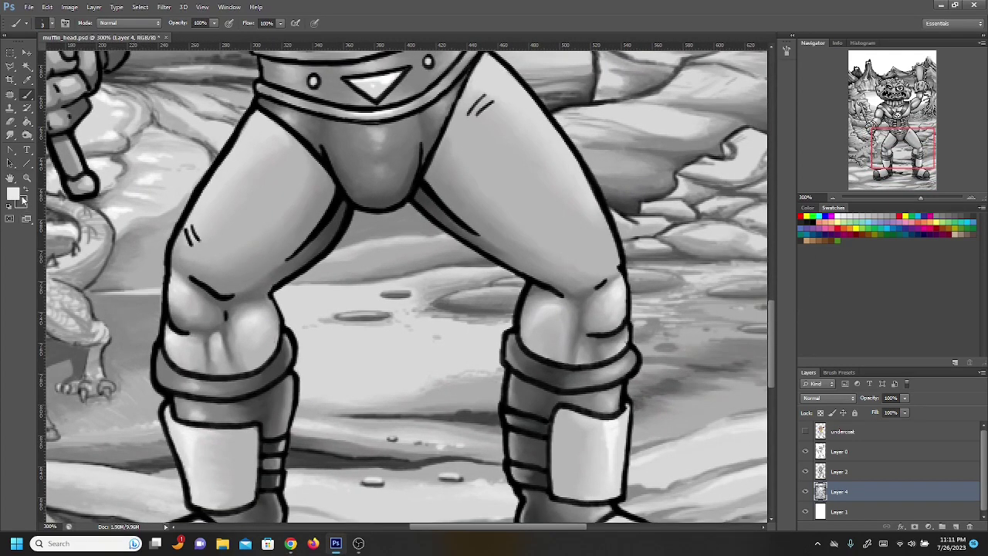
{"action": "left_click", "coordinate": [12, 194]}
{"action": "left_click_drag", "start_coordinate": [212, 416], "coordinate": [199, 418]}
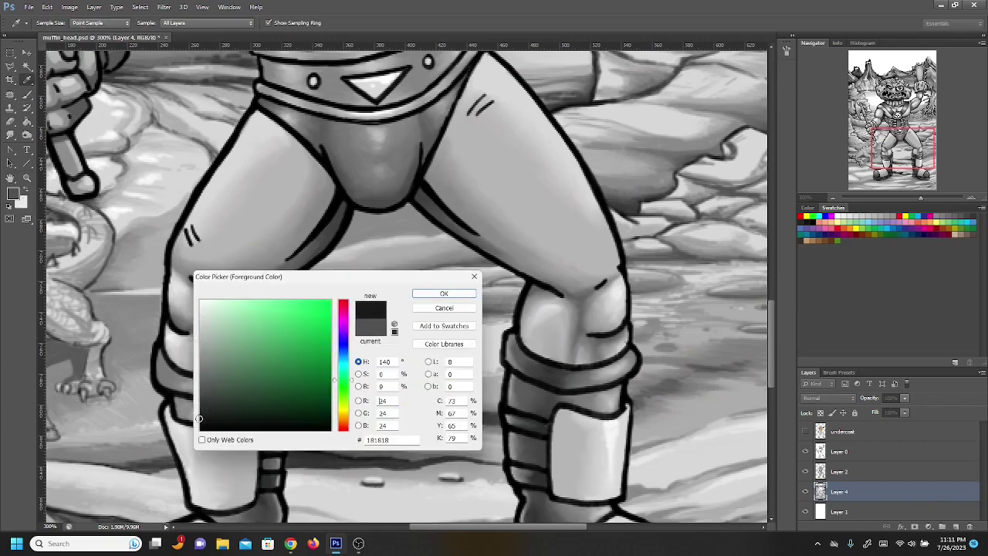
{"action": "left_click", "coordinate": [429, 297]}
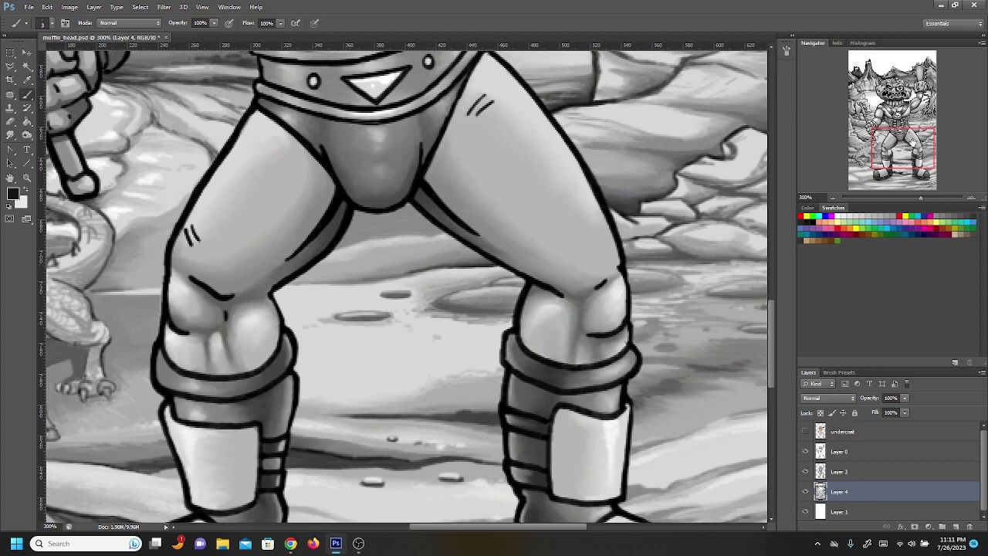
- Paint near-black shading on Layer 4 beneath the horned lizard creature's neck and along its belly
{"action": "left_click_drag", "start_coordinate": [913, 143], "coordinate": [891, 155]}
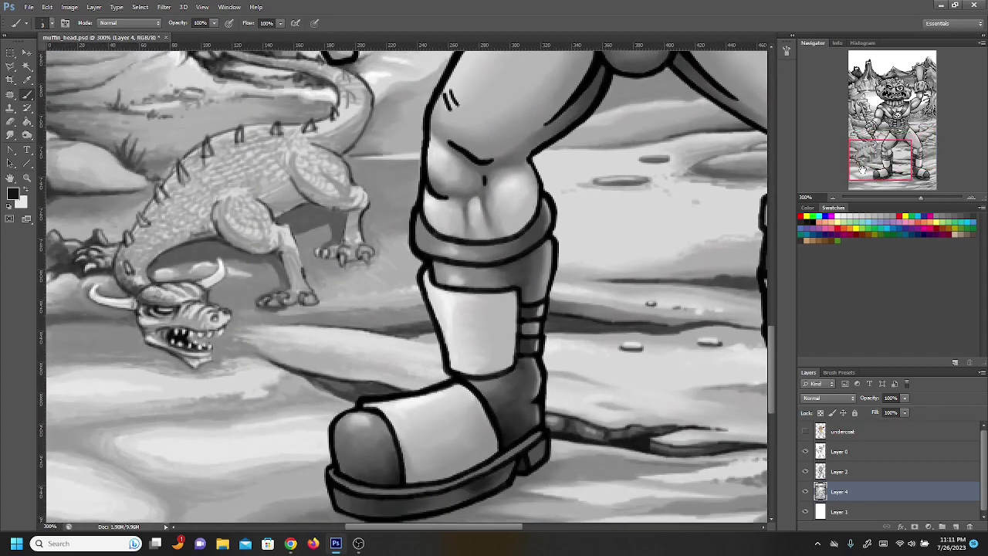
{"action": "left_click", "coordinate": [971, 198]}
{"action": "left_click_drag", "start_coordinate": [862, 159], "coordinate": [853, 158]}
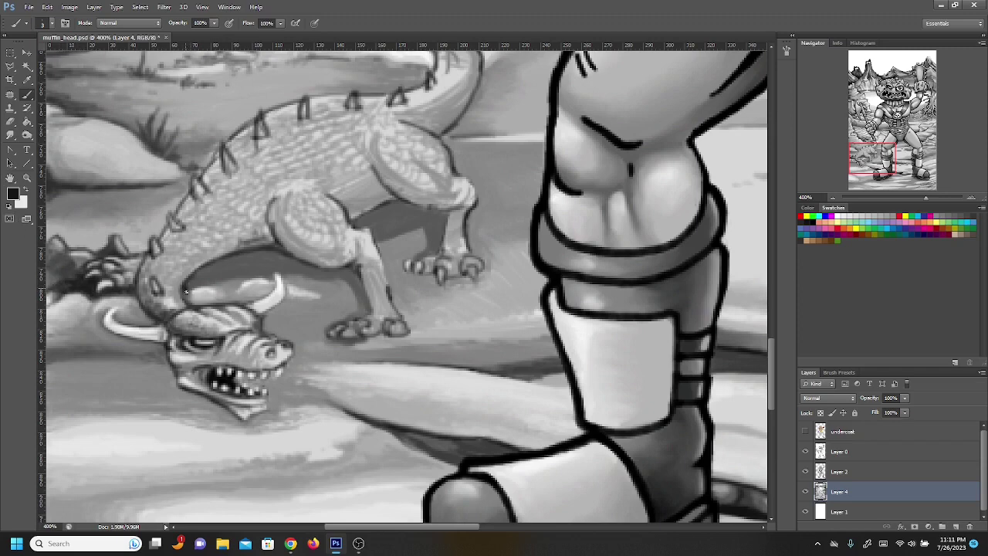
{"action": "mouse_move", "coordinate": [182, 291]}
{"action": "left_mouse_down"}
{"action": "mouse_move", "coordinate": [205, 282]}
{"action": "mouse_move", "coordinate": [202, 269]}
{"action": "mouse_move", "coordinate": [209, 284]}
{"action": "left_mouse_up"}
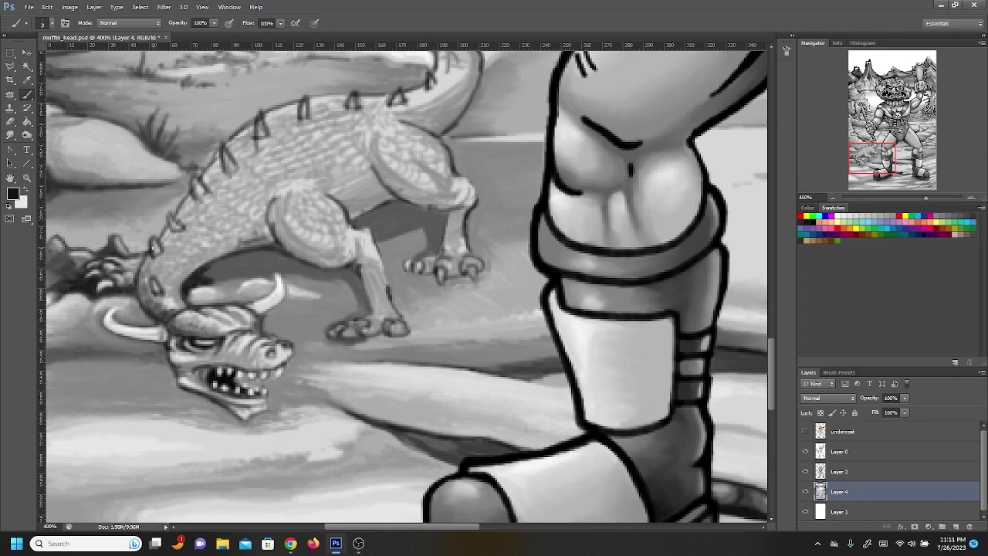
{"action": "mouse_move", "coordinate": [211, 263]}
{"action": "left_mouse_down"}
{"action": "mouse_move", "coordinate": [244, 257]}
{"action": "mouse_move", "coordinate": [206, 272]}
{"action": "mouse_move", "coordinate": [260, 260]}
{"action": "mouse_move", "coordinate": [238, 256]}
{"action": "mouse_move", "coordinate": [285, 256]}
{"action": "mouse_move", "coordinate": [234, 256]}
{"action": "mouse_move", "coordinate": [274, 248]}
{"action": "left_mouse_up"}
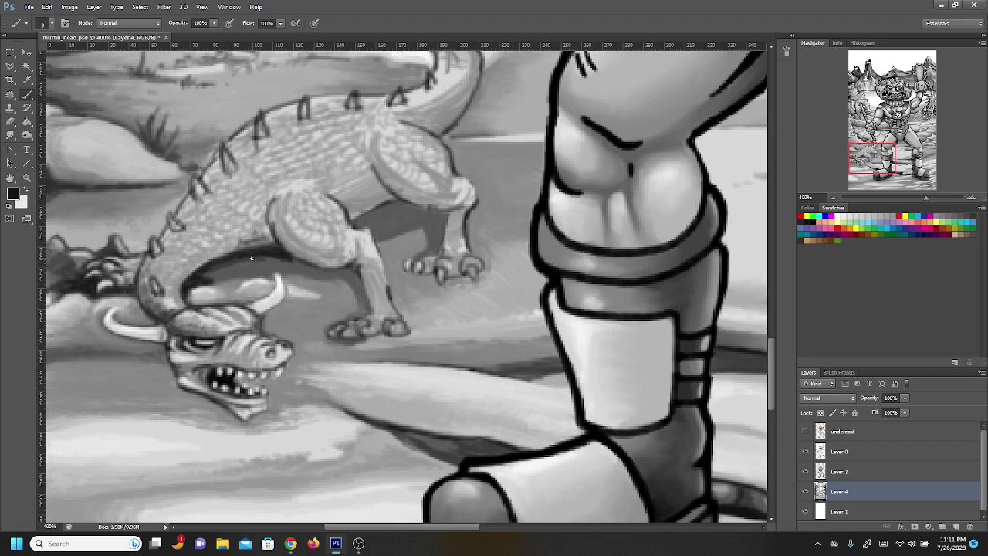
{"action": "left_click_drag", "start_coordinate": [251, 257], "coordinate": [222, 263]}
{"action": "mouse_move", "coordinate": [367, 224]}
{"action": "left_mouse_down"}
{"action": "mouse_move", "coordinate": [388, 206]}
{"action": "mouse_move", "coordinate": [358, 225]}
{"action": "mouse_move", "coordinate": [420, 203]}
{"action": "left_mouse_up"}
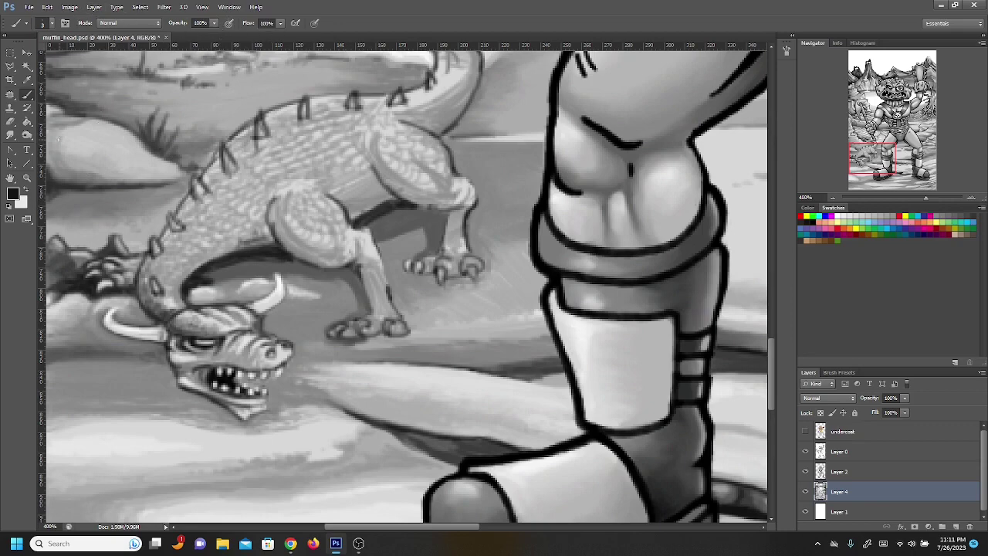
- Set the foreground colour to dark grey #3f3f3f and shade the base of the creature's neck above its head
{"action": "left_click", "coordinate": [13, 193]}
{"action": "left_click", "coordinate": [195, 398]}
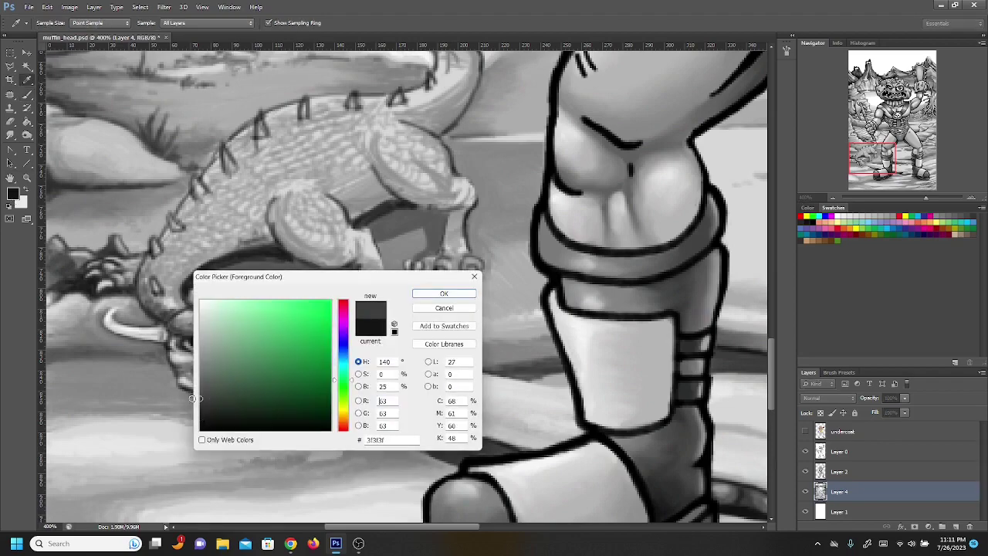
{"action": "left_click", "coordinate": [444, 294]}
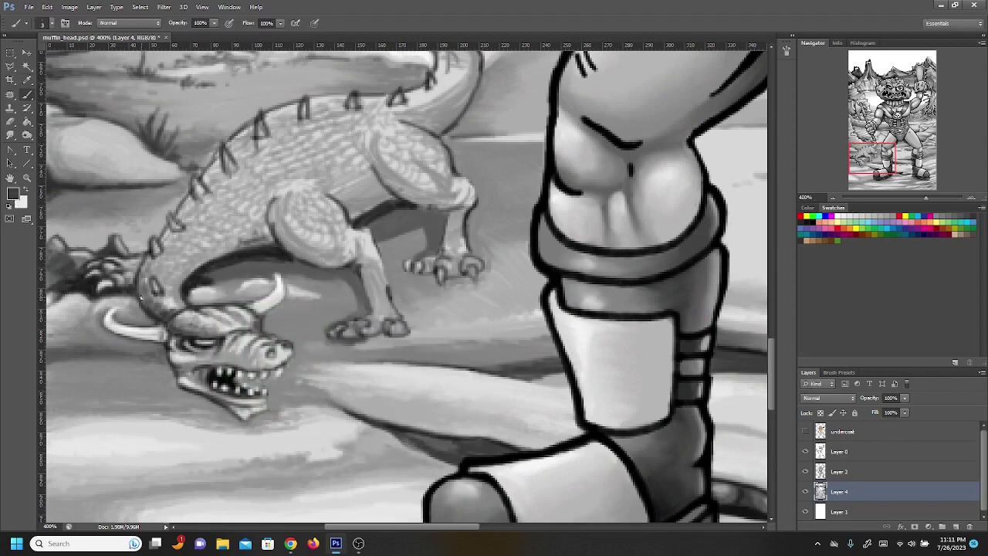
{"action": "mouse_move", "coordinate": [146, 297]}
{"action": "left_mouse_down"}
{"action": "mouse_move", "coordinate": [144, 273]}
{"action": "mouse_move", "coordinate": [173, 292]}
{"action": "left_mouse_up"}
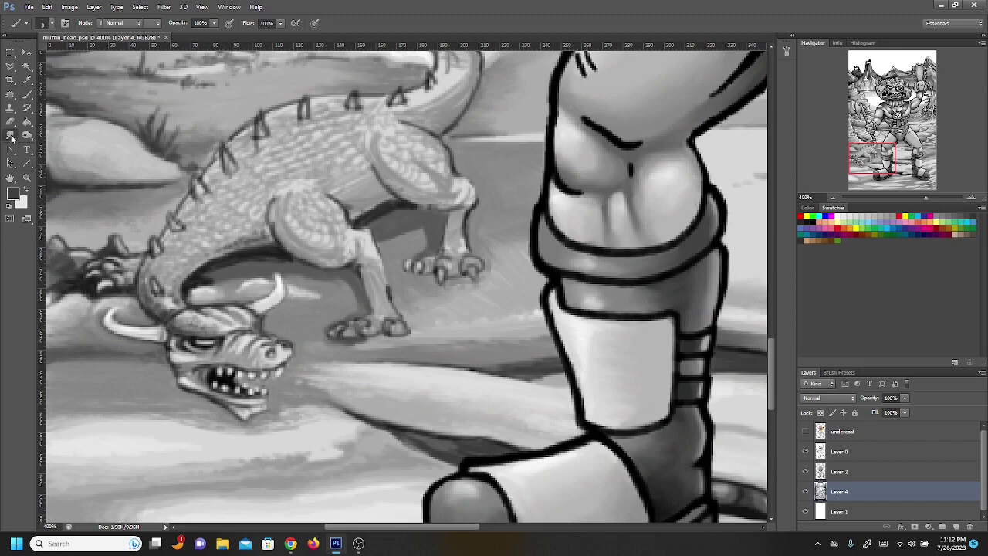
- Blend the dark shadow under the creature's neck with the Smudge tool and touch up the shading along its belly
{"action": "left_click", "coordinate": [10, 135]}
{"action": "mouse_move", "coordinate": [220, 277]}
{"action": "left_mouse_down"}
{"action": "mouse_move", "coordinate": [189, 281]}
{"action": "mouse_move", "coordinate": [237, 265]}
{"action": "mouse_move", "coordinate": [205, 270]}
{"action": "left_mouse_up"}
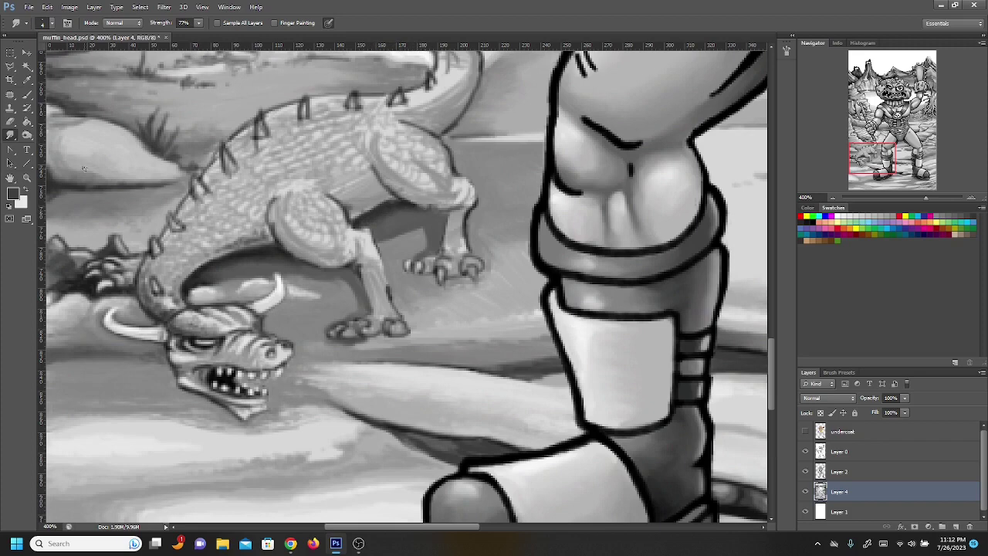
{"action": "key", "text": "b"}
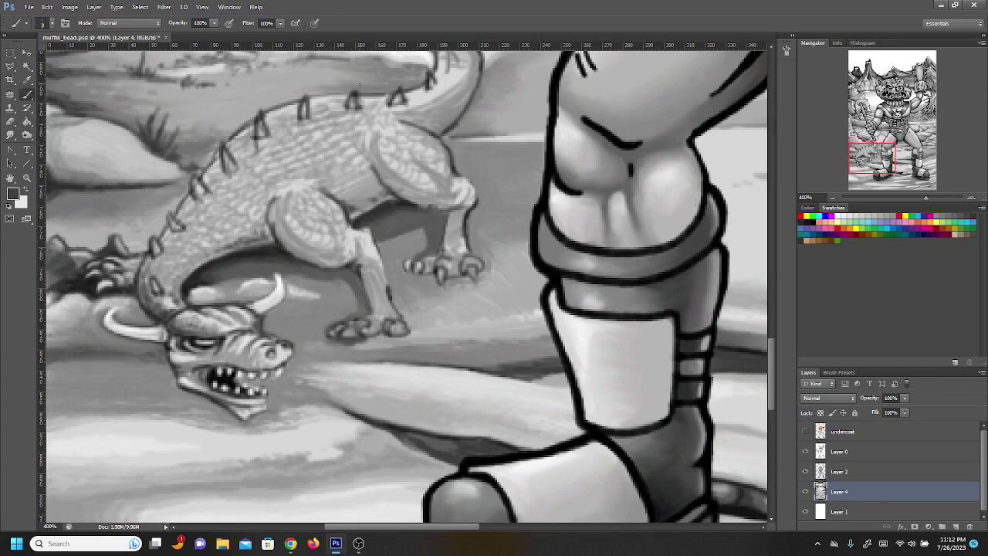
{"action": "left_click", "coordinate": [11, 135]}
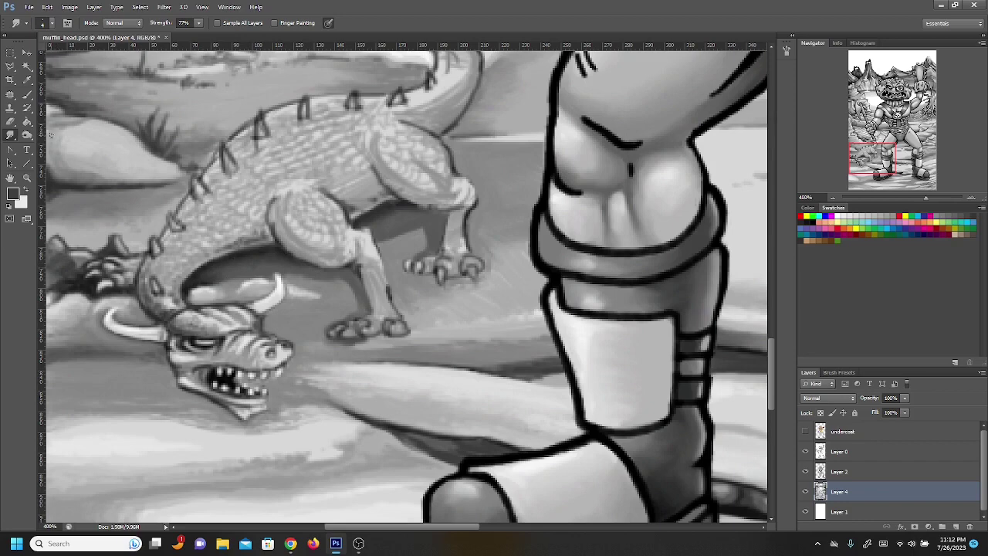
- Darken the edges of the creature's front and hind thighs with dark grey brush strokes
{"action": "left_click", "coordinate": [26, 94]}
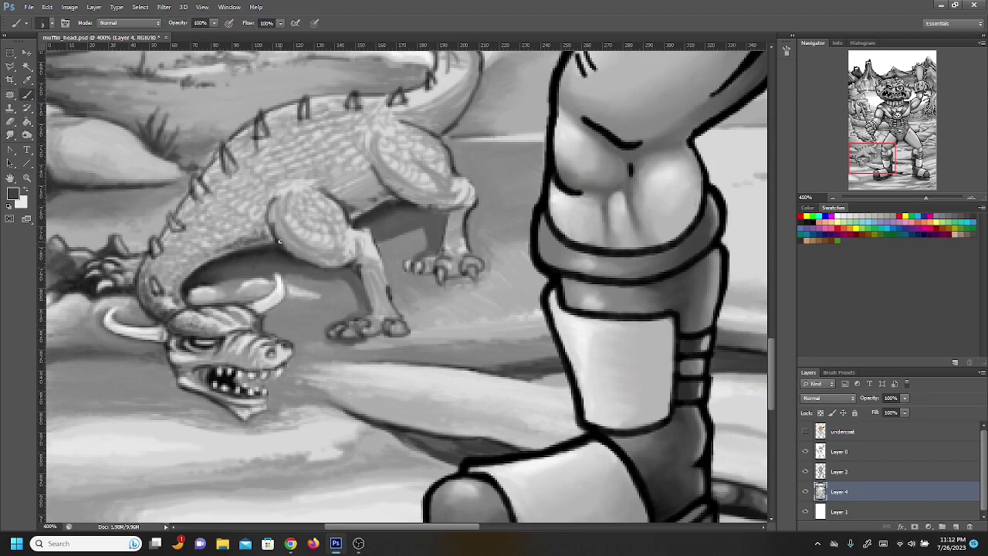
{"action": "mouse_move", "coordinate": [279, 242]}
{"action": "left_mouse_down"}
{"action": "mouse_move", "coordinate": [269, 202]}
{"action": "mouse_move", "coordinate": [279, 191]}
{"action": "left_mouse_up"}
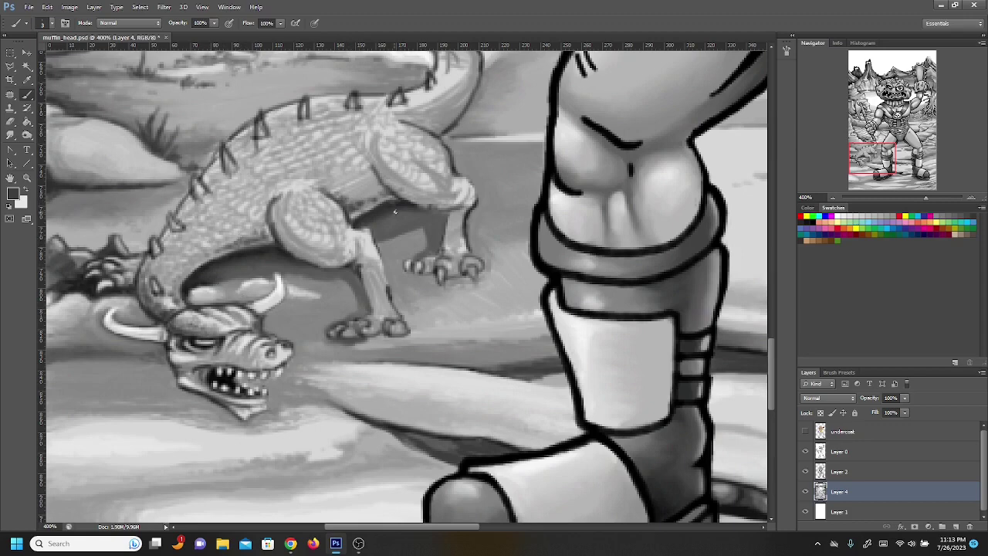
{"action": "left_click_drag", "start_coordinate": [408, 204], "coordinate": [448, 210]}
- Set the brush size to 2 px and refine the dark shading along the front thigh's lower edge
{"action": "left_click", "coordinate": [50, 23]}
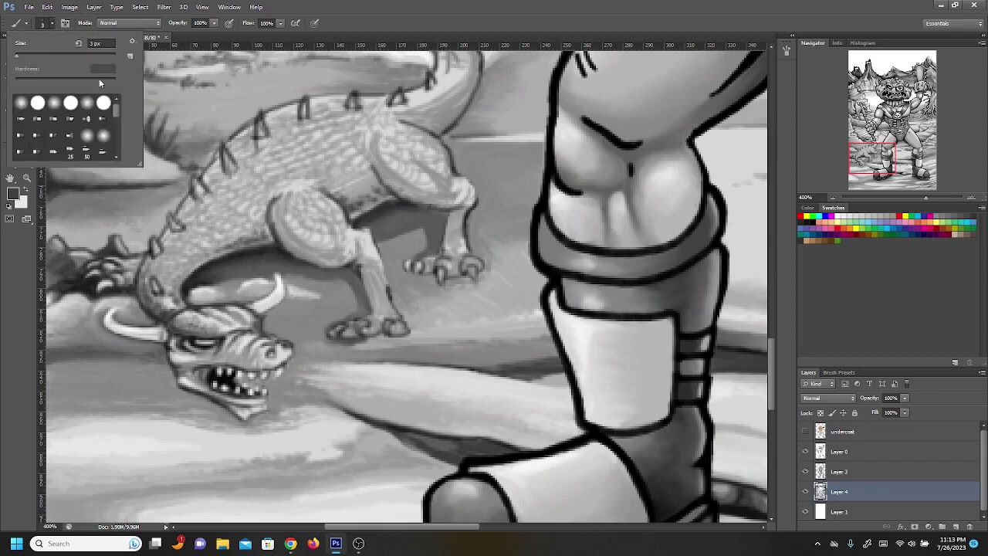
{"action": "left_click", "coordinate": [94, 43]}
{"action": "left_click", "coordinate": [971, 198]}
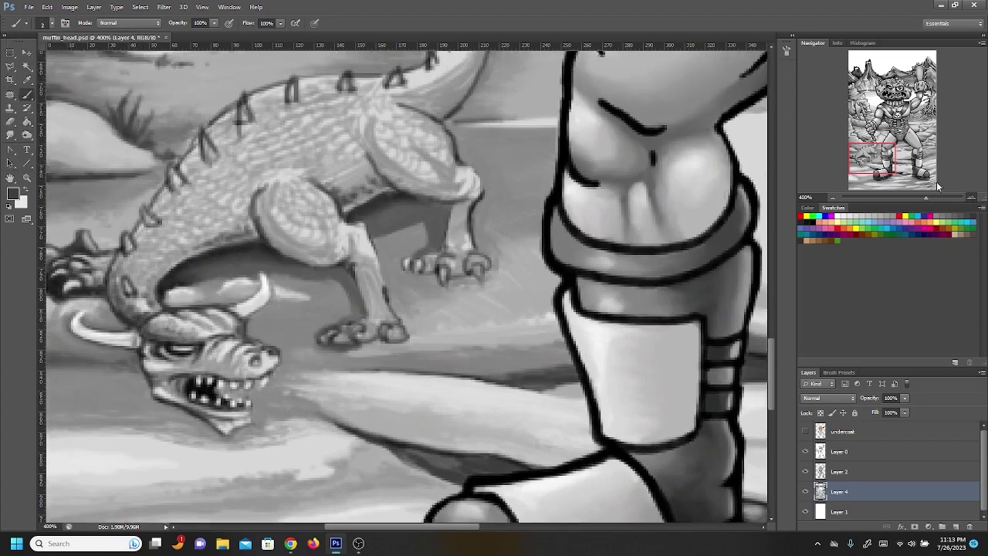
{"action": "left_click_drag", "start_coordinate": [875, 158], "coordinate": [870, 159]}
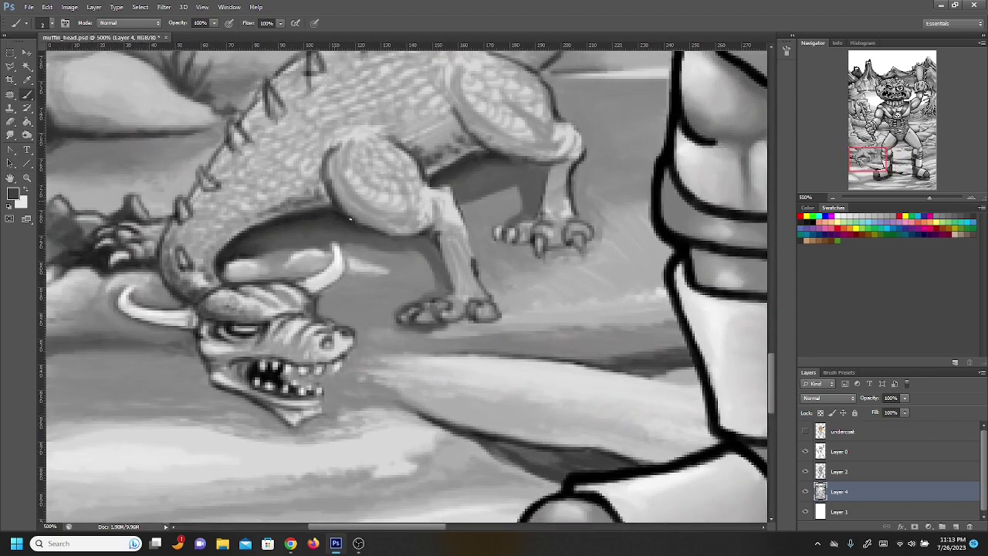
{"action": "mouse_move", "coordinate": [385, 230]}
{"action": "left_mouse_down"}
{"action": "mouse_move", "coordinate": [429, 225]}
{"action": "mouse_move", "coordinate": [380, 223]}
{"action": "left_mouse_up"}
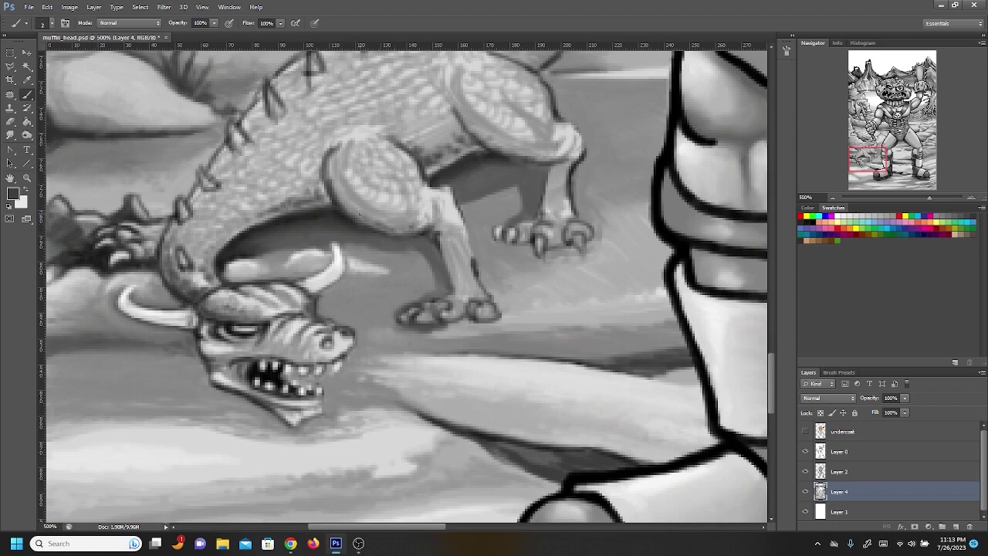
{"action": "mouse_move", "coordinate": [327, 192]}
{"action": "left_mouse_down"}
{"action": "mouse_move", "coordinate": [325, 199]}
{"action": "mouse_move", "coordinate": [311, 179]}
{"action": "left_mouse_up"}
- Set the foreground colour to #1c1c1c and darken the outline of the front thigh where it meets the body
{"action": "left_click", "coordinate": [14, 196]}
{"action": "left_click_drag", "start_coordinate": [219, 405], "coordinate": [155, 412]}
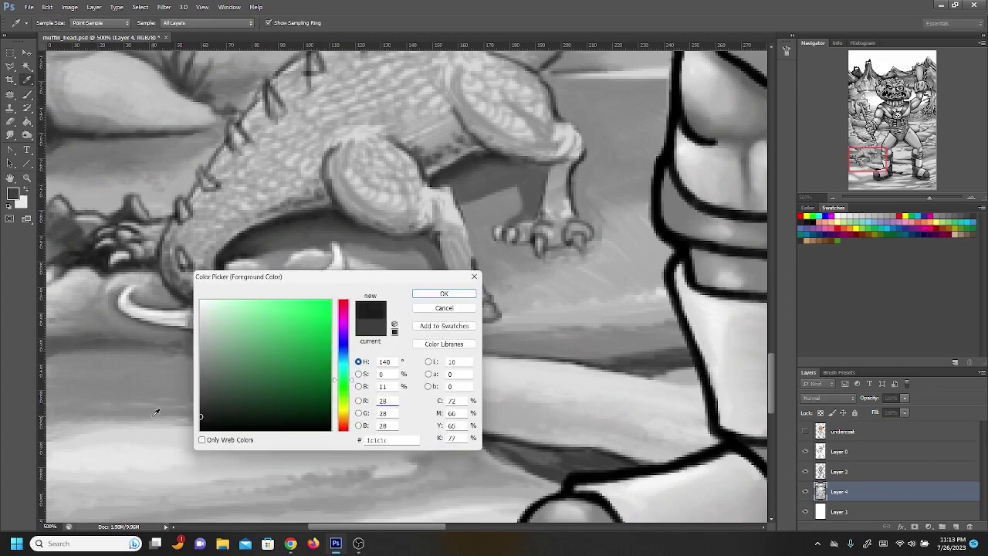
{"action": "left_click", "coordinate": [441, 294]}
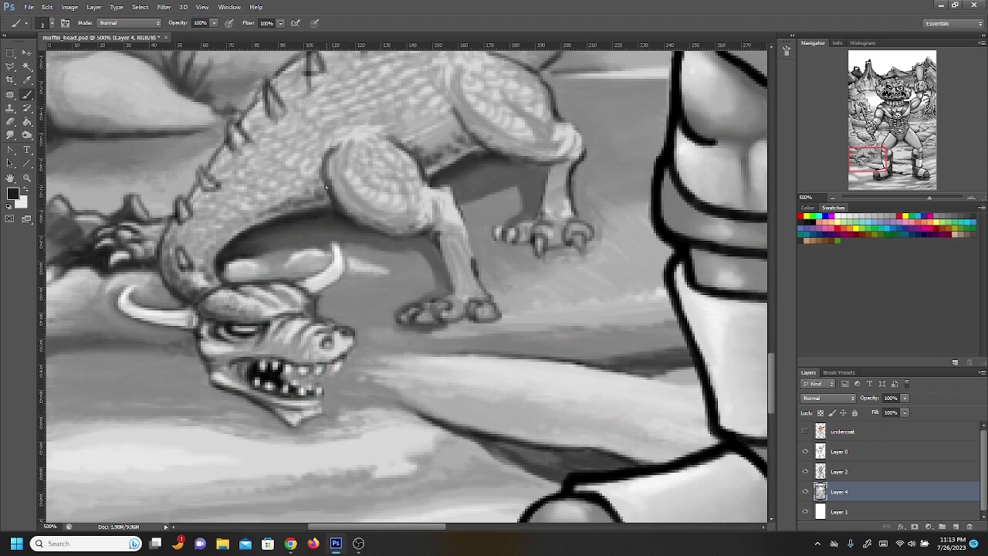
{"action": "left_click_drag", "start_coordinate": [326, 187], "coordinate": [323, 155]}
- Brighten the tip of the creature's left-hand horn with the light colour and outline both horns with the dark colour
{"action": "left_click", "coordinate": [24, 190]}
{"action": "left_click_drag", "start_coordinate": [126, 287], "coordinate": [121, 294]}
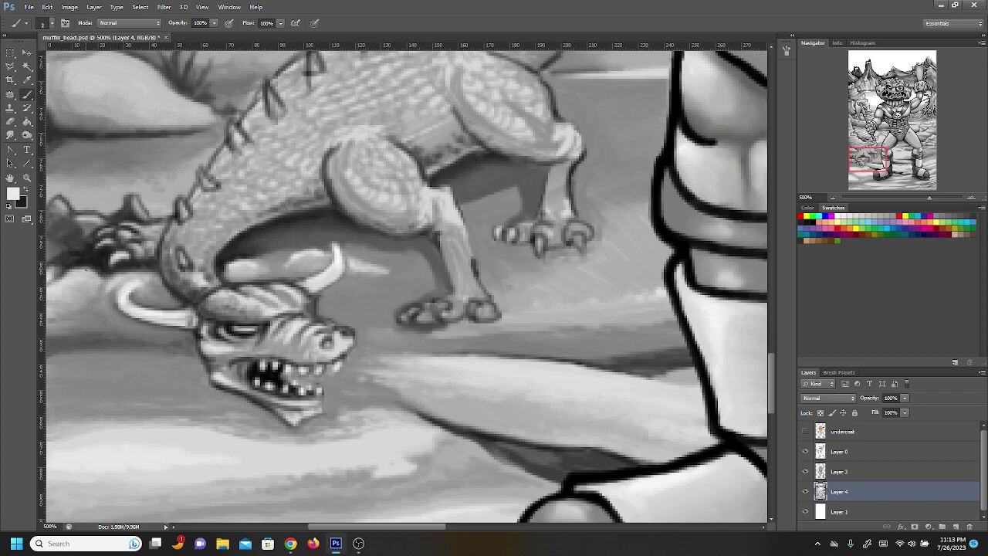
{"action": "left_click", "coordinate": [24, 190]}
{"action": "mouse_move", "coordinate": [114, 295]}
{"action": "left_mouse_down"}
{"action": "mouse_move", "coordinate": [135, 281]}
{"action": "mouse_move", "coordinate": [126, 300]}
{"action": "mouse_move", "coordinate": [137, 305]}
{"action": "mouse_move", "coordinate": [133, 286]}
{"action": "left_mouse_up"}
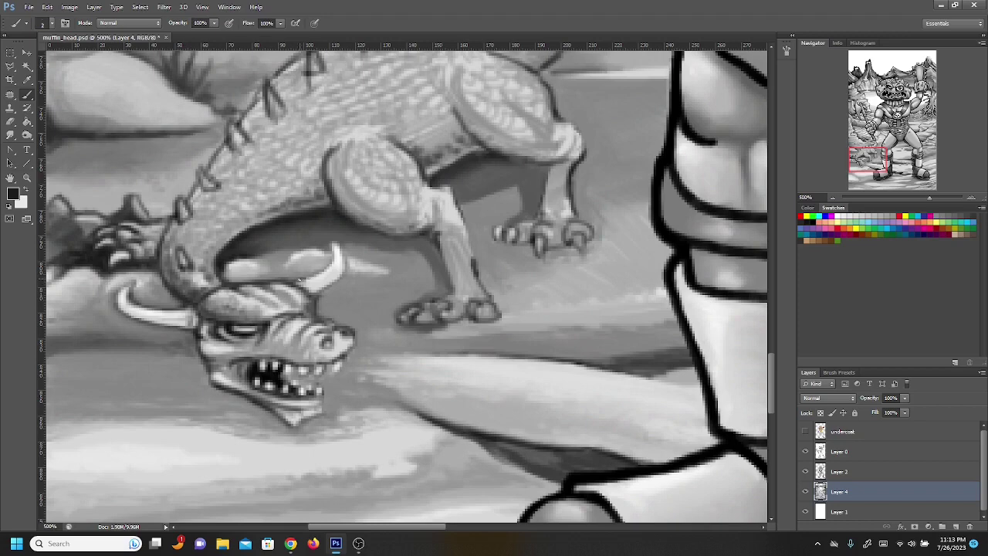
{"action": "mouse_move", "coordinate": [299, 280]}
{"action": "left_mouse_down"}
{"action": "mouse_move", "coordinate": [328, 267]}
{"action": "mouse_move", "coordinate": [330, 243]}
{"action": "left_mouse_up"}
{"action": "mouse_move", "coordinate": [317, 291]}
{"action": "left_mouse_down"}
{"action": "mouse_move", "coordinate": [345, 273]}
{"action": "mouse_move", "coordinate": [342, 248]}
{"action": "left_mouse_up"}
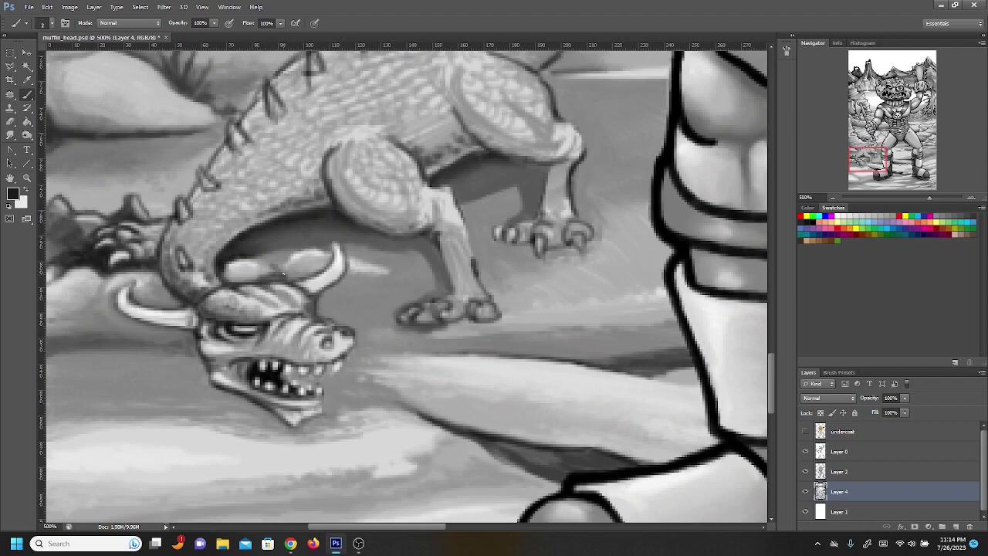
- Blend the shading around the horns with the Smudge tool and paint dark shading on the ground behind the creature's snout
{"action": "key", "text": "r"}
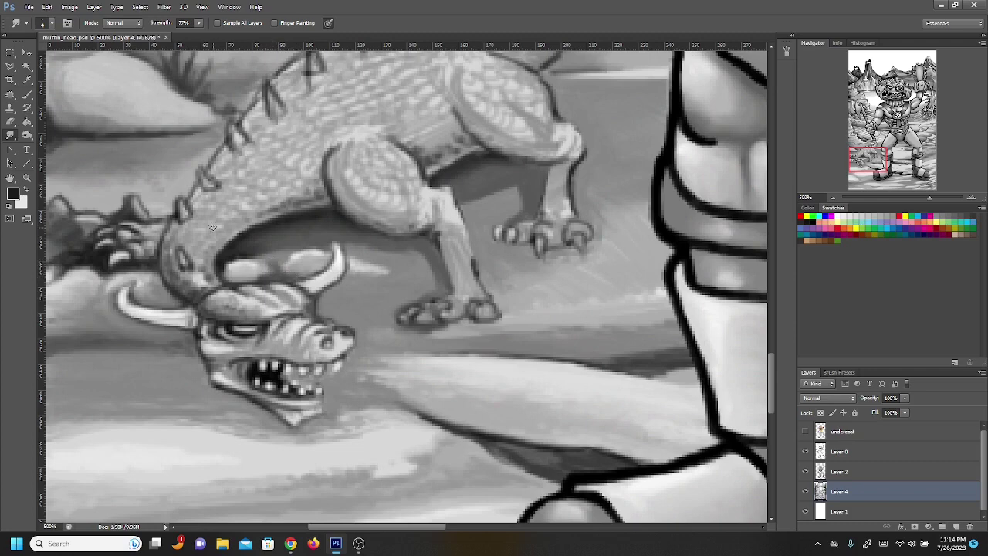
{"action": "key", "text": "b"}
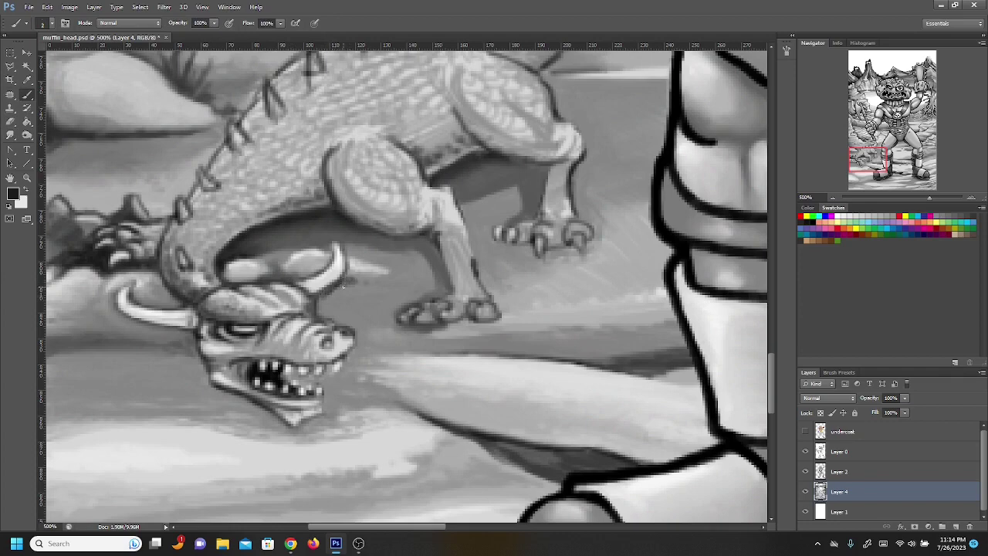
{"action": "mouse_move", "coordinate": [344, 285]}
{"action": "left_mouse_down"}
{"action": "mouse_move", "coordinate": [324, 298]}
{"action": "mouse_move", "coordinate": [371, 307]}
{"action": "mouse_move", "coordinate": [319, 316]}
{"action": "mouse_move", "coordinate": [358, 324]}
{"action": "mouse_move", "coordinate": [340, 306]}
{"action": "mouse_move", "coordinate": [369, 305]}
{"action": "left_mouse_up"}
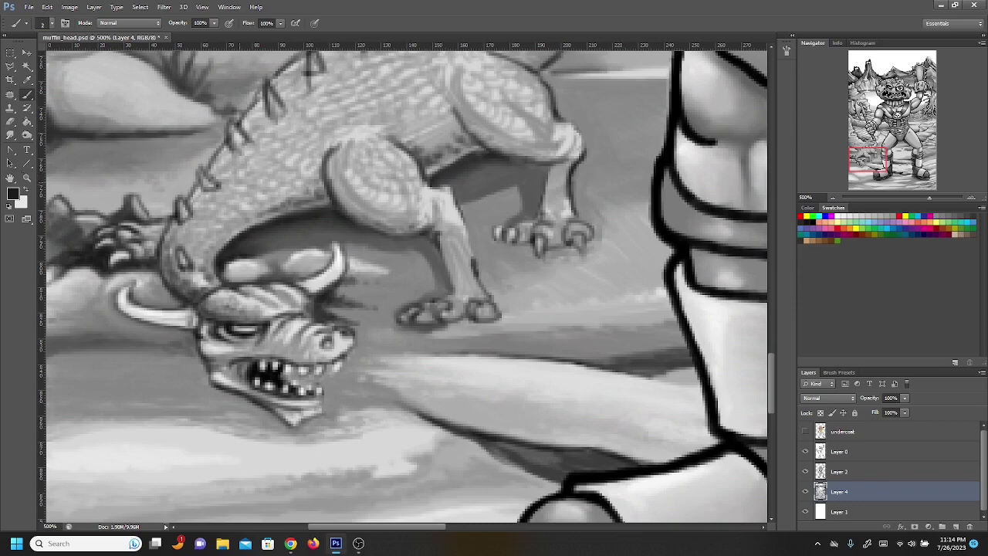
- Define the gaps between the creature's teeth with the dark colour and paint dark shading on the ground beside its jaw
{"action": "left_click", "coordinate": [10, 134]}
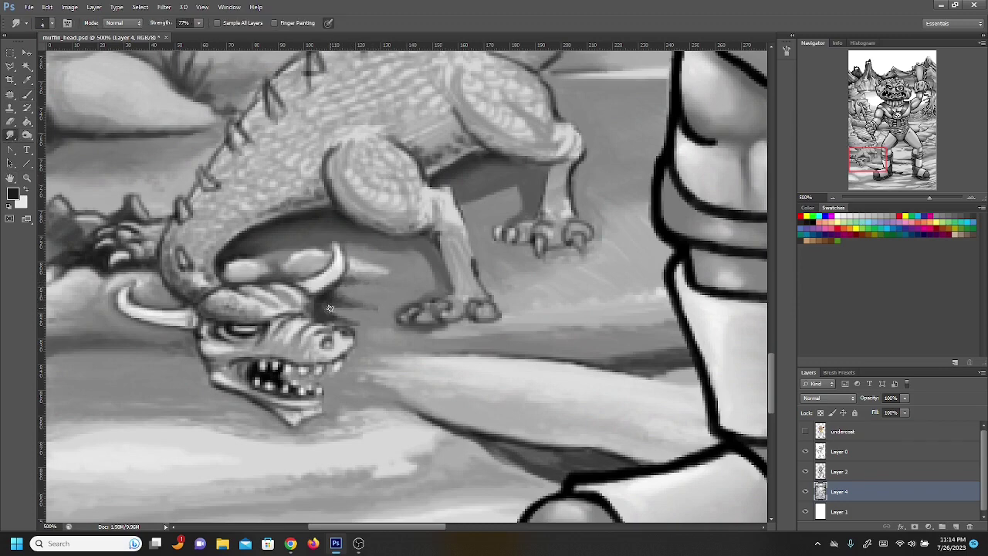
{"action": "left_click", "coordinate": [27, 95]}
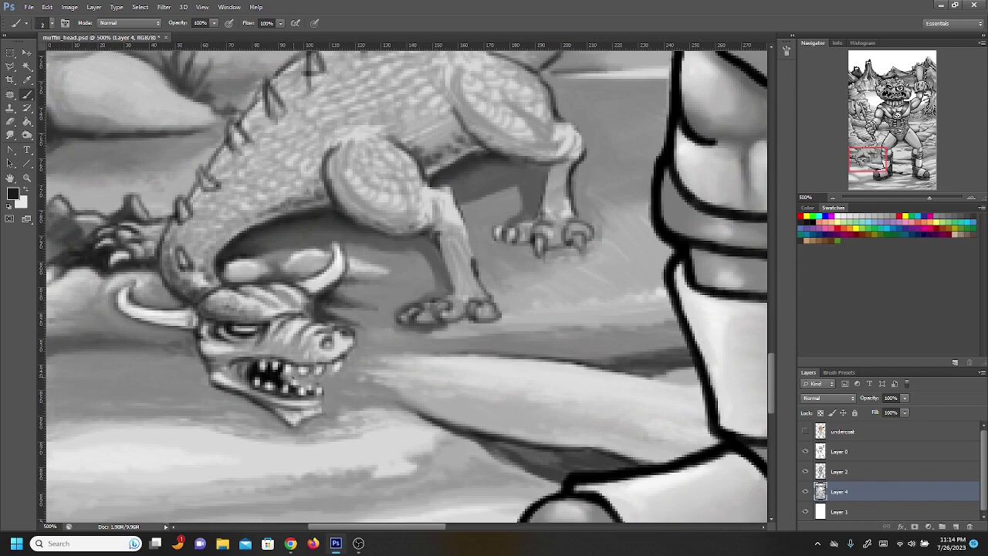
{"action": "mouse_move", "coordinate": [293, 378]}
{"action": "left_mouse_down"}
{"action": "mouse_move", "coordinate": [323, 379]}
{"action": "mouse_move", "coordinate": [329, 369]}
{"action": "mouse_move", "coordinate": [318, 381]}
{"action": "left_mouse_up"}
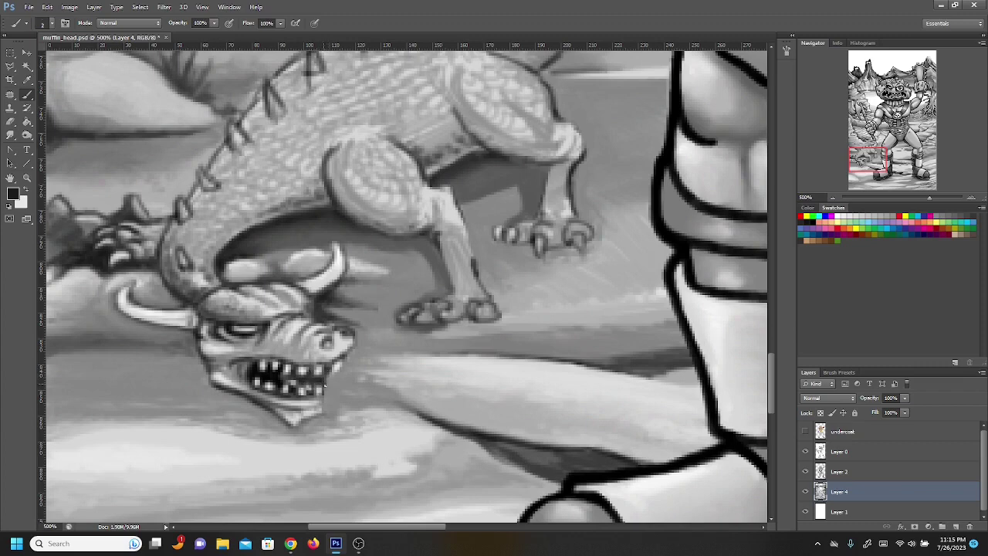
{"action": "mouse_move", "coordinate": [336, 369]}
{"action": "left_mouse_down"}
{"action": "mouse_move", "coordinate": [324, 404]}
{"action": "mouse_move", "coordinate": [332, 379]}
{"action": "mouse_move", "coordinate": [349, 379]}
{"action": "mouse_move", "coordinate": [336, 375]}
{"action": "mouse_move", "coordinate": [332, 392]}
{"action": "mouse_move", "coordinate": [353, 377]}
{"action": "mouse_move", "coordinate": [323, 402]}
{"action": "mouse_move", "coordinate": [329, 392]}
{"action": "left_mouse_up"}
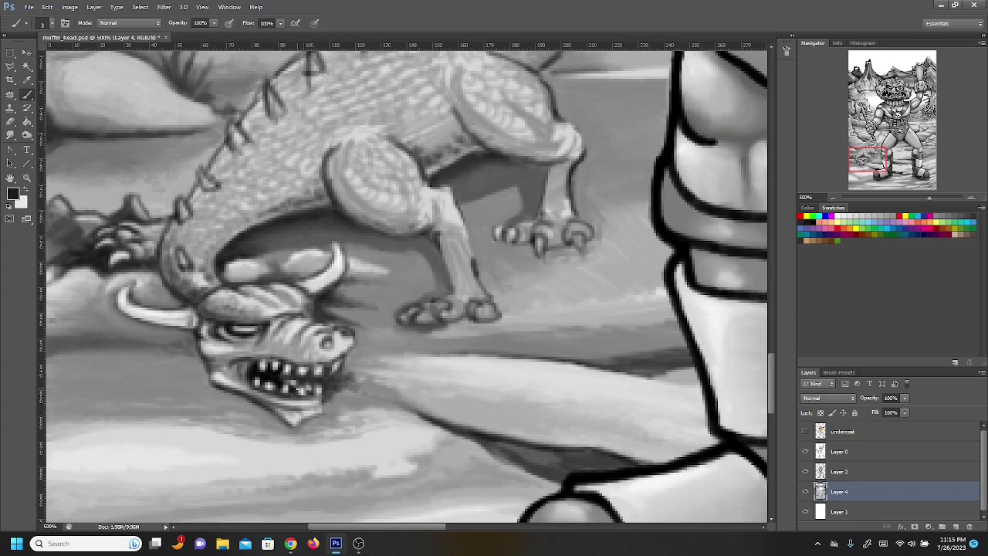
{"action": "mouse_move", "coordinate": [355, 386]}
{"action": "left_mouse_down"}
{"action": "mouse_move", "coordinate": [337, 397]}
{"action": "mouse_move", "coordinate": [366, 391]}
{"action": "mouse_move", "coordinate": [344, 360]}
{"action": "left_mouse_up"}
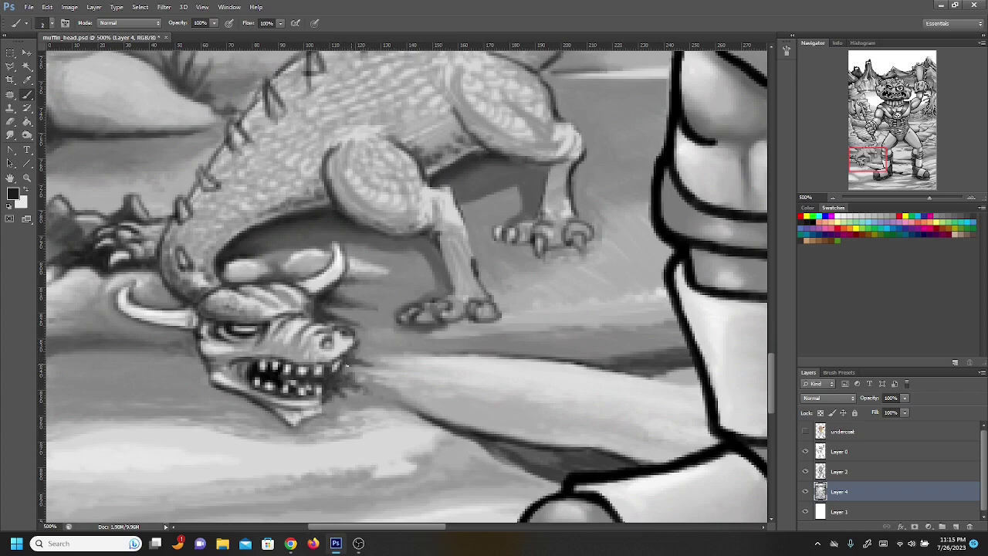
- Paint dark shadow streaks on the ground in front of the snout, behind the right-hand horn and to the left of the head
{"action": "left_click_drag", "start_coordinate": [384, 349], "coordinate": [460, 353]}
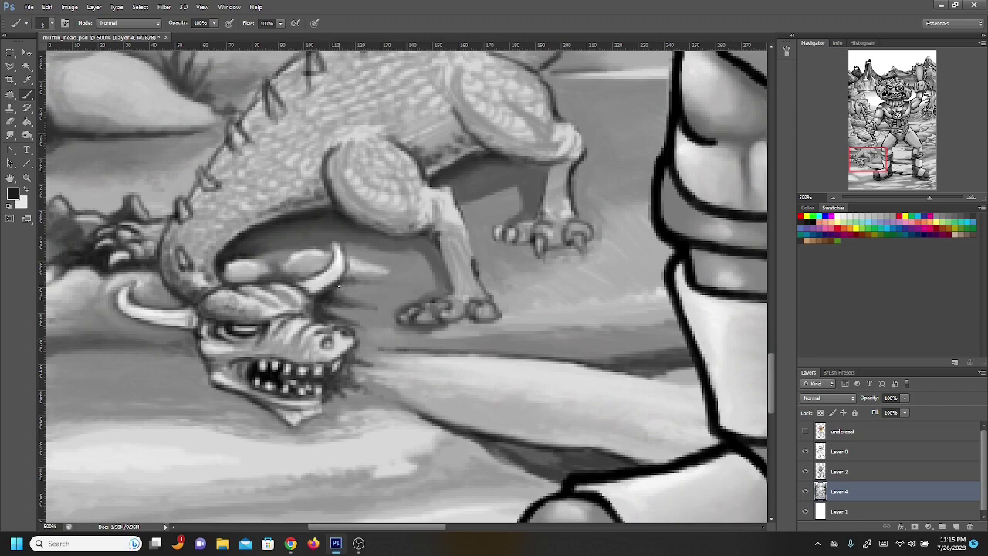
{"action": "mouse_move", "coordinate": [337, 285]}
{"action": "left_mouse_down"}
{"action": "mouse_move", "coordinate": [435, 287]}
{"action": "mouse_move", "coordinate": [360, 282]}
{"action": "mouse_move", "coordinate": [429, 284]}
{"action": "mouse_move", "coordinate": [383, 279]}
{"action": "mouse_move", "coordinate": [419, 284]}
{"action": "mouse_move", "coordinate": [351, 310]}
{"action": "left_mouse_up"}
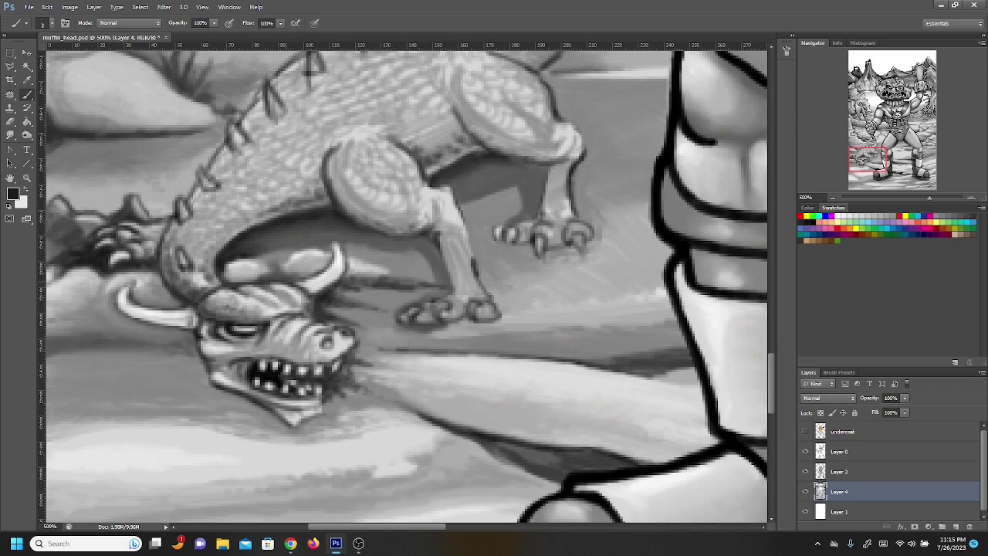
{"action": "left_click_drag", "start_coordinate": [189, 350], "coordinate": [114, 340]}
{"action": "mouse_move", "coordinate": [192, 349]}
{"action": "left_mouse_down"}
{"action": "mouse_move", "coordinate": [193, 336]}
{"action": "mouse_move", "coordinate": [125, 337]}
{"action": "left_mouse_up"}
{"action": "left_click_drag", "start_coordinate": [191, 330], "coordinate": [110, 340]}
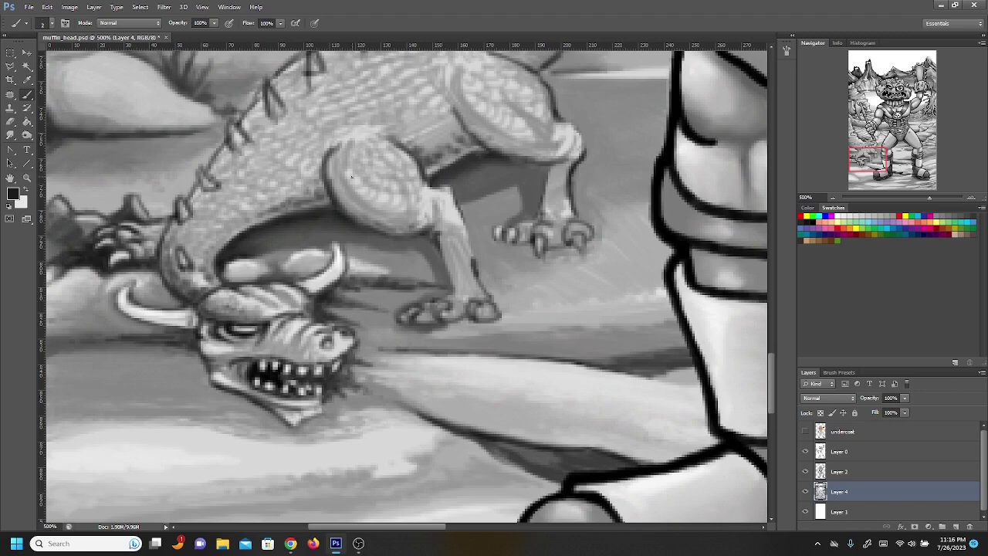
- Add highlights in the light colour to the toes of the front foot and along the front leg
{"action": "left_click", "coordinate": [25, 190]}
{"action": "left_click_drag", "start_coordinate": [411, 311], "coordinate": [472, 307]}
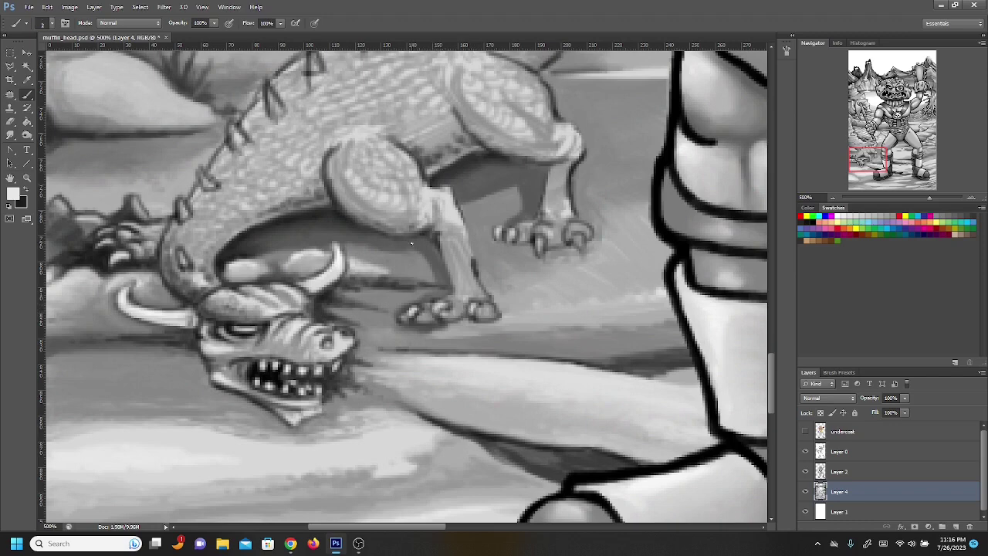
{"action": "mouse_move", "coordinate": [455, 231]}
{"action": "left_mouse_down"}
{"action": "mouse_move", "coordinate": [477, 289]}
{"action": "mouse_move", "coordinate": [458, 223]}
{"action": "left_mouse_up"}
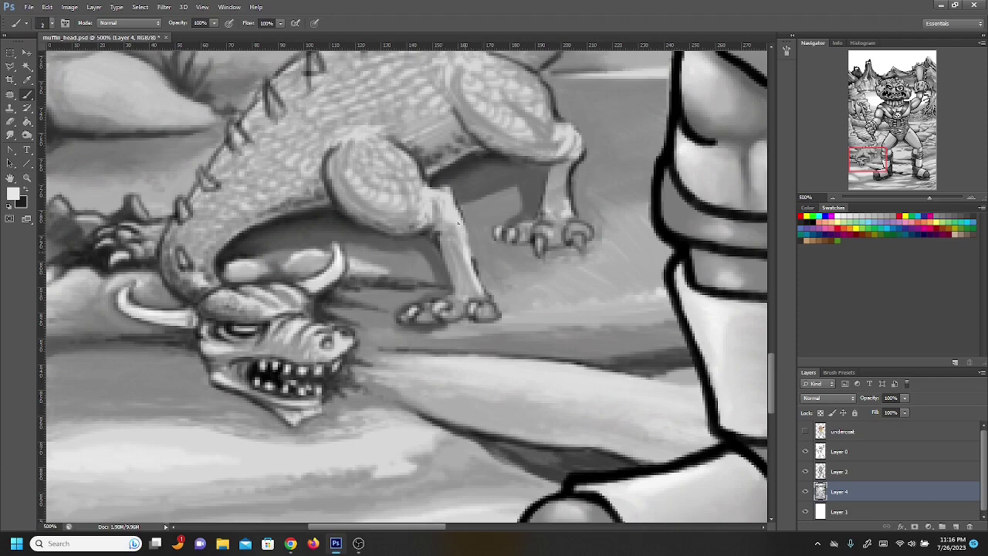
- Darken the shadows around the front leg and on the ground behind the snout, and deepen the scale shading along the neck
{"action": "left_click", "coordinate": [26, 188]}
{"action": "mouse_move", "coordinate": [347, 218]}
{"action": "left_mouse_down"}
{"action": "mouse_move", "coordinate": [421, 227]}
{"action": "mouse_move", "coordinate": [456, 296]}
{"action": "mouse_move", "coordinate": [403, 307]}
{"action": "mouse_move", "coordinate": [425, 325]}
{"action": "mouse_move", "coordinate": [357, 306]}
{"action": "mouse_move", "coordinate": [394, 307]}
{"action": "mouse_move", "coordinate": [382, 321]}
{"action": "mouse_move", "coordinate": [434, 327]}
{"action": "left_mouse_up"}
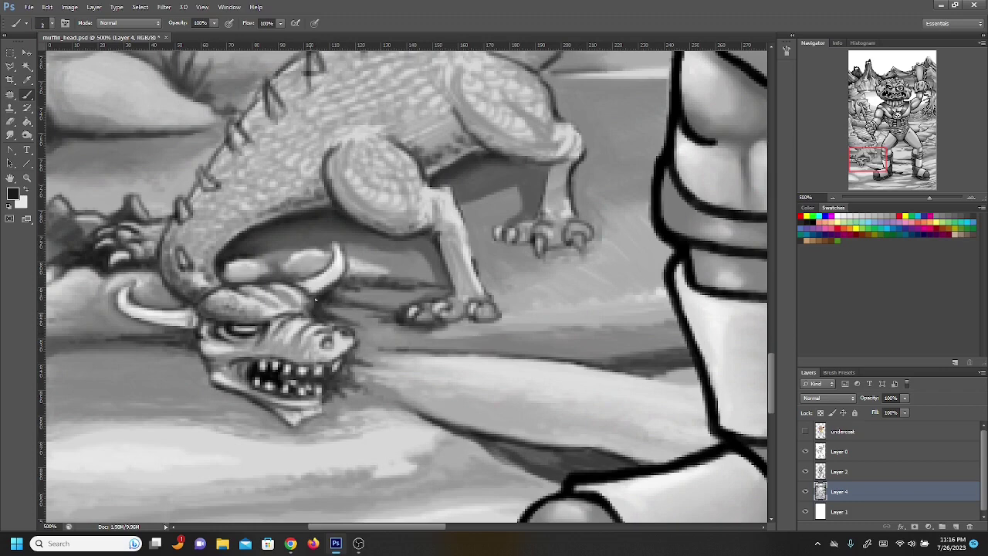
{"action": "mouse_move", "coordinate": [320, 317]}
{"action": "left_mouse_down"}
{"action": "mouse_move", "coordinate": [364, 328]}
{"action": "mouse_move", "coordinate": [363, 342]}
{"action": "mouse_move", "coordinate": [347, 327]}
{"action": "mouse_move", "coordinate": [393, 328]}
{"action": "mouse_move", "coordinate": [366, 340]}
{"action": "mouse_move", "coordinate": [399, 348]}
{"action": "mouse_move", "coordinate": [364, 345]}
{"action": "mouse_move", "coordinate": [382, 349]}
{"action": "mouse_move", "coordinate": [461, 352]}
{"action": "left_mouse_up"}
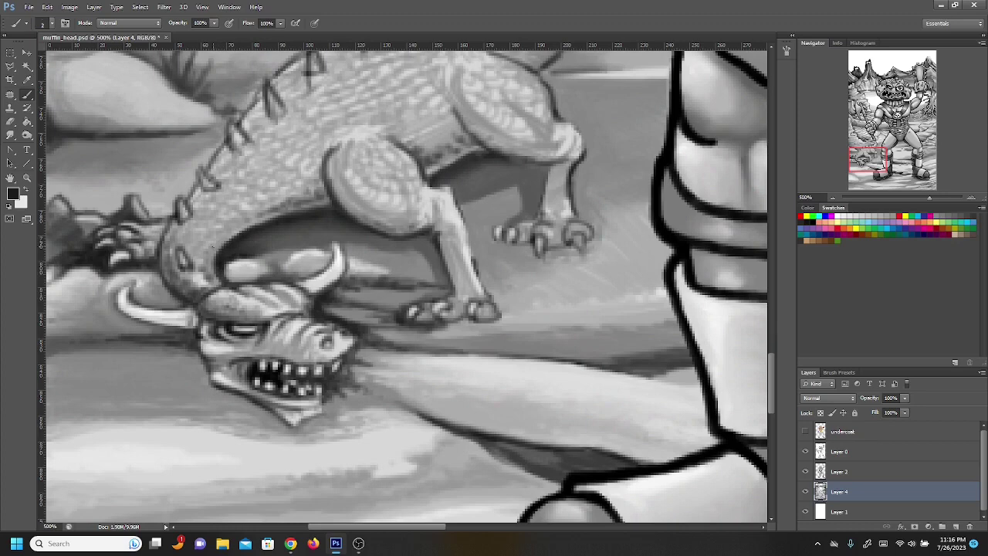
{"action": "mouse_move", "coordinate": [212, 245]}
{"action": "left_mouse_down"}
{"action": "mouse_move", "coordinate": [223, 241]}
{"action": "mouse_move", "coordinate": [222, 226]}
{"action": "mouse_move", "coordinate": [284, 199]}
{"action": "left_mouse_up"}
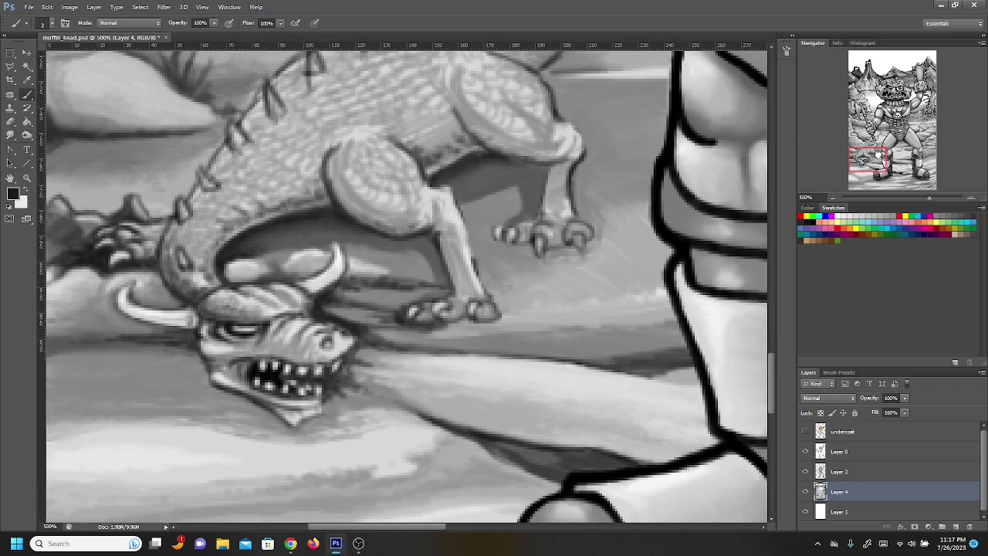
- Fill the five back spikes nearest the creature's head with highlights in the light colour
{"action": "scroll", "coordinate": [410, 68], "scroll_direction": "up", "scroll_amount": 2}
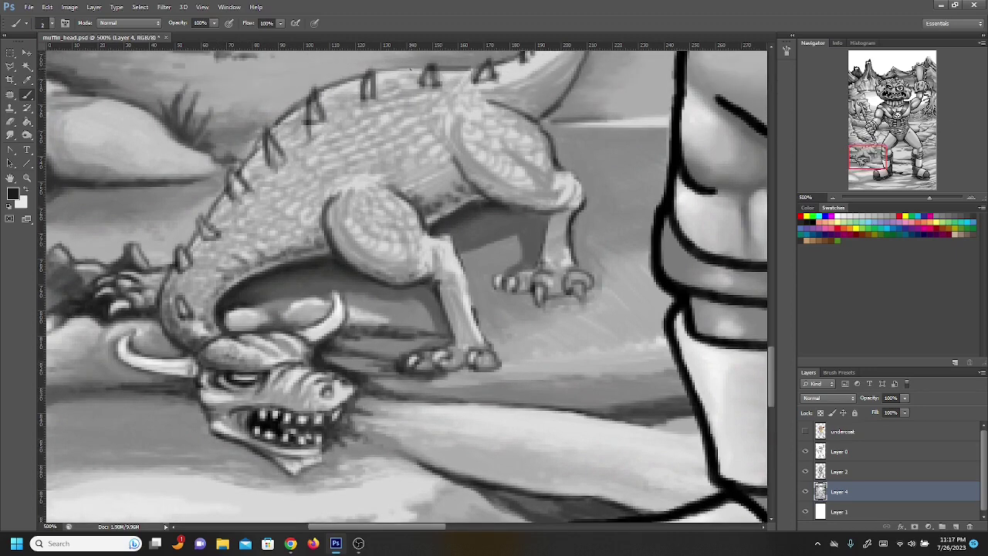
{"action": "left_click", "coordinate": [26, 189]}
{"action": "left_click_drag", "start_coordinate": [182, 262], "coordinate": [181, 263]}
{"action": "left_click_drag", "start_coordinate": [204, 225], "coordinate": [205, 220]}
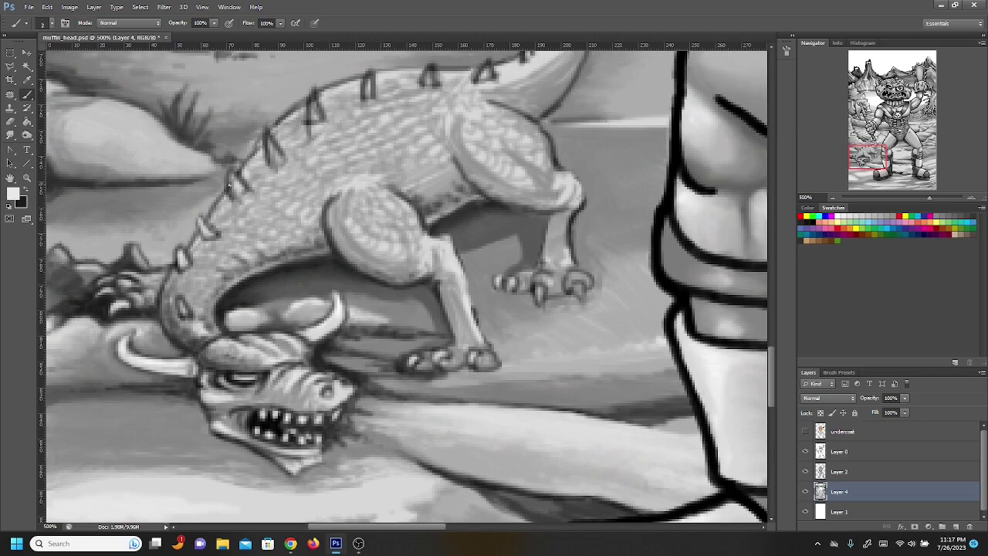
{"action": "left_click_drag", "start_coordinate": [230, 175], "coordinate": [235, 194]}
{"action": "left_click_drag", "start_coordinate": [270, 137], "coordinate": [270, 157]}
{"action": "left_click_drag", "start_coordinate": [311, 100], "coordinate": [315, 113]}
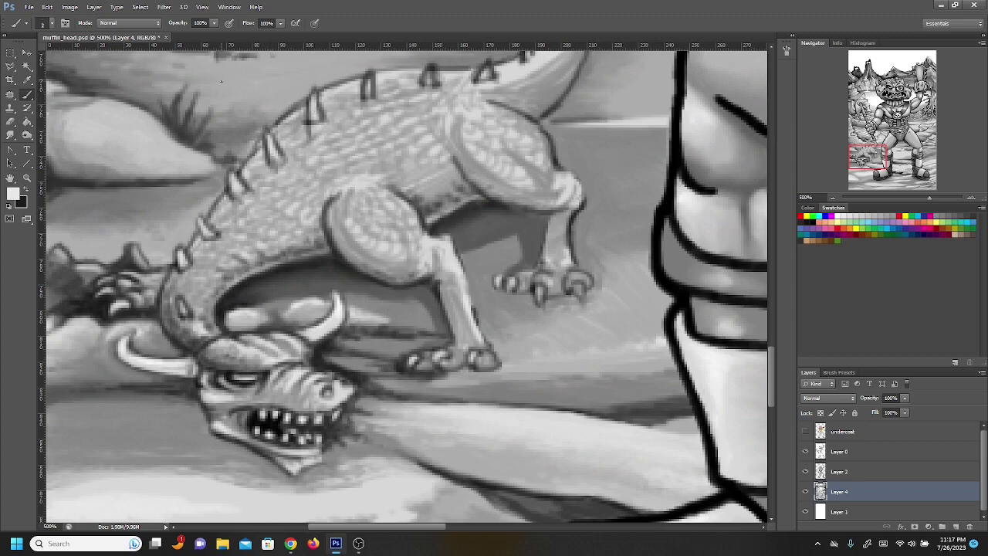
- Darken the underside of the large rock and paint dark grass blades between the rock and the creature's back
{"action": "key", "text": "x"}
{"action": "mouse_move", "coordinate": [236, 165]}
{"action": "left_mouse_down"}
{"action": "mouse_move", "coordinate": [148, 190]}
{"action": "mouse_move", "coordinate": [221, 183]}
{"action": "mouse_move", "coordinate": [223, 159]}
{"action": "mouse_move", "coordinate": [199, 185]}
{"action": "mouse_move", "coordinate": [120, 187]}
{"action": "mouse_move", "coordinate": [170, 199]}
{"action": "mouse_move", "coordinate": [89, 188]}
{"action": "left_mouse_up"}
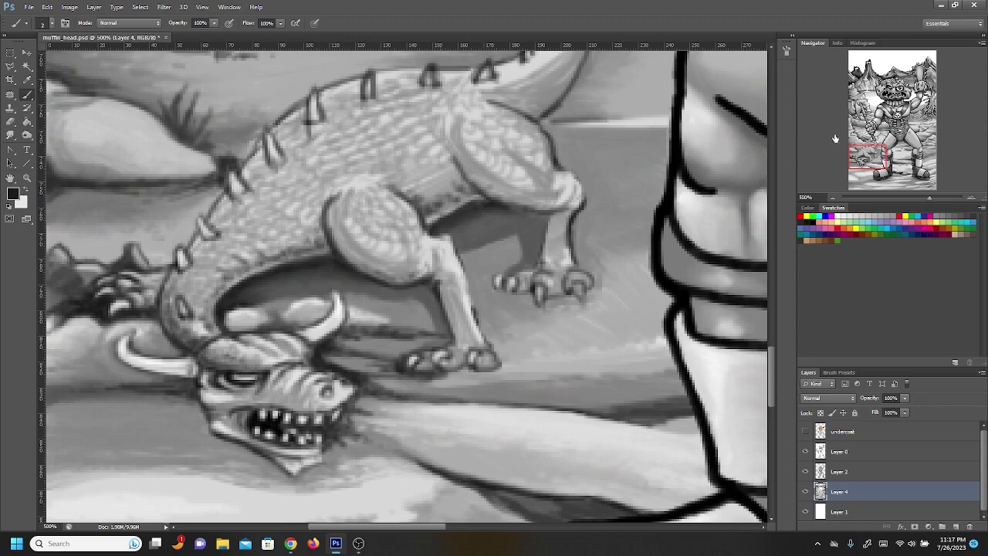
{"action": "scroll", "coordinate": [166, 181], "scroll_direction": "up", "scroll_amount": 3}
{"action": "left_click_drag", "start_coordinate": [46, 252], "coordinate": [148, 251]}
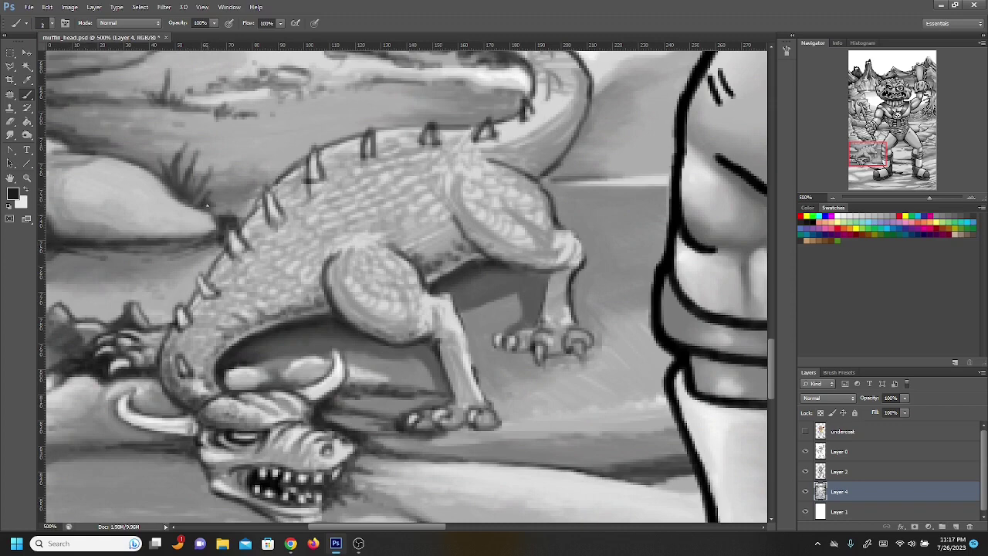
{"action": "mouse_move", "coordinate": [233, 210]}
{"action": "left_mouse_down"}
{"action": "mouse_move", "coordinate": [231, 182]}
{"action": "mouse_move", "coordinate": [246, 207]}
{"action": "mouse_move", "coordinate": [252, 192]}
{"action": "mouse_move", "coordinate": [255, 207]}
{"action": "mouse_move", "coordinate": [260, 183]}
{"action": "left_mouse_up"}
{"action": "left_click_drag", "start_coordinate": [222, 220], "coordinate": [218, 228]}
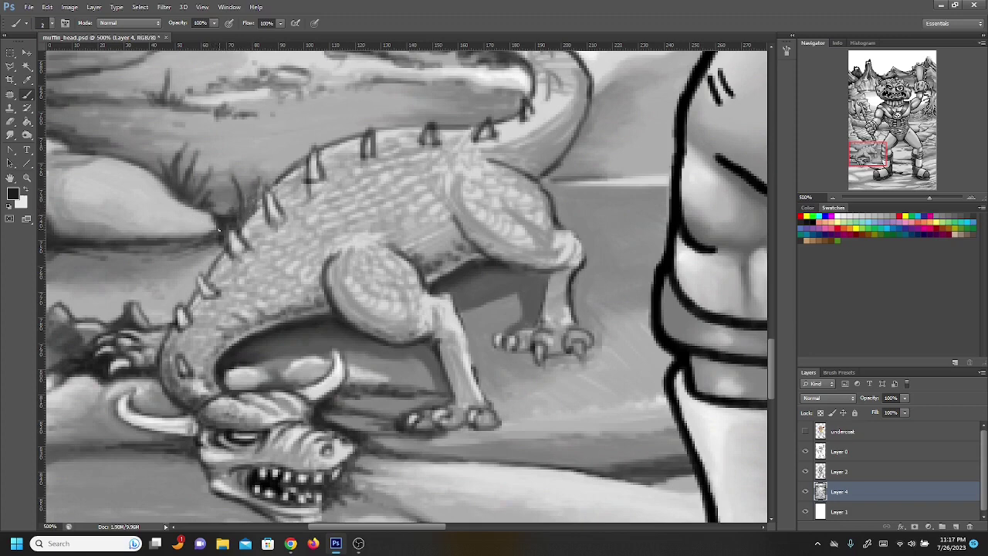
- Brighten the upper surface of the large rock behind the creature with the light colour
{"action": "key", "text": "x"}
{"action": "left_click_drag", "start_coordinate": [100, 169], "coordinate": [139, 176]}
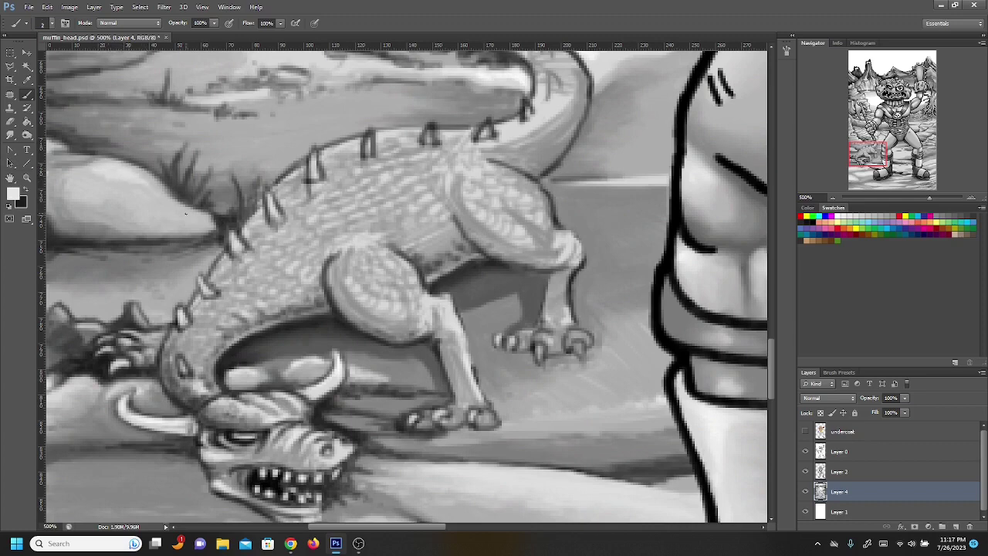
{"action": "left_click_drag", "start_coordinate": [186, 213], "coordinate": [190, 211]}
{"action": "mouse_move", "coordinate": [80, 159]}
{"action": "left_mouse_down"}
{"action": "mouse_move", "coordinate": [54, 159]}
{"action": "mouse_move", "coordinate": [59, 147]}
{"action": "mouse_move", "coordinate": [74, 162]}
{"action": "left_mouse_up"}
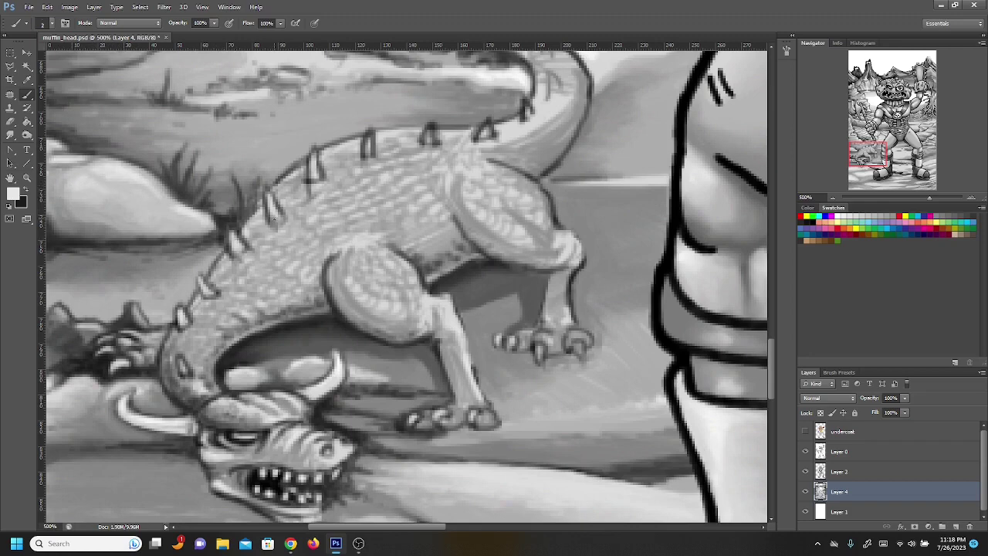
- Clean up the back spikes' bases and sharpen their outlines, alternating the dark and light colours
{"action": "key", "text": "x"}
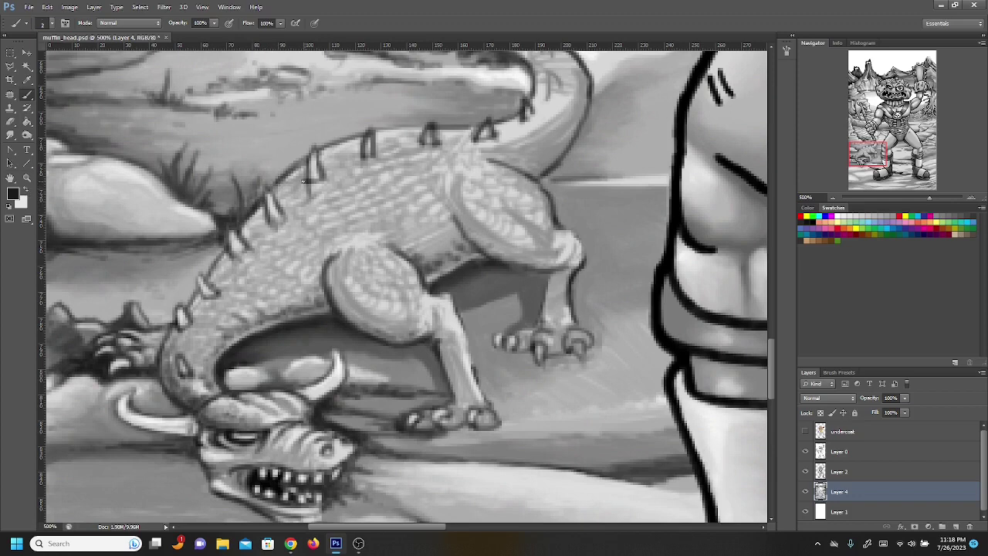
{"action": "mouse_move", "coordinate": [304, 181]}
{"action": "left_mouse_down"}
{"action": "mouse_move", "coordinate": [313, 185]}
{"action": "mouse_move", "coordinate": [302, 195]}
{"action": "left_mouse_up"}
{"action": "key", "text": "x"}
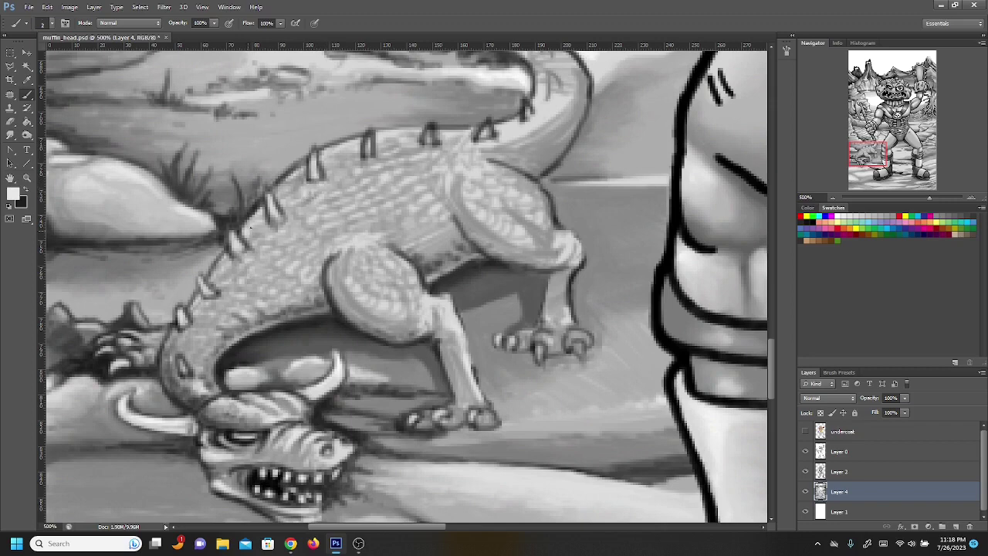
{"action": "left_click_drag", "start_coordinate": [228, 252], "coordinate": [235, 256]}
{"action": "left_click", "coordinate": [25, 190]}
{"action": "mouse_move", "coordinate": [230, 252]}
{"action": "left_mouse_down"}
{"action": "mouse_move", "coordinate": [239, 257]}
{"action": "mouse_move", "coordinate": [197, 291]}
{"action": "mouse_move", "coordinate": [207, 282]}
{"action": "mouse_move", "coordinate": [210, 293]}
{"action": "mouse_move", "coordinate": [223, 258]}
{"action": "mouse_move", "coordinate": [253, 247]}
{"action": "left_mouse_up"}
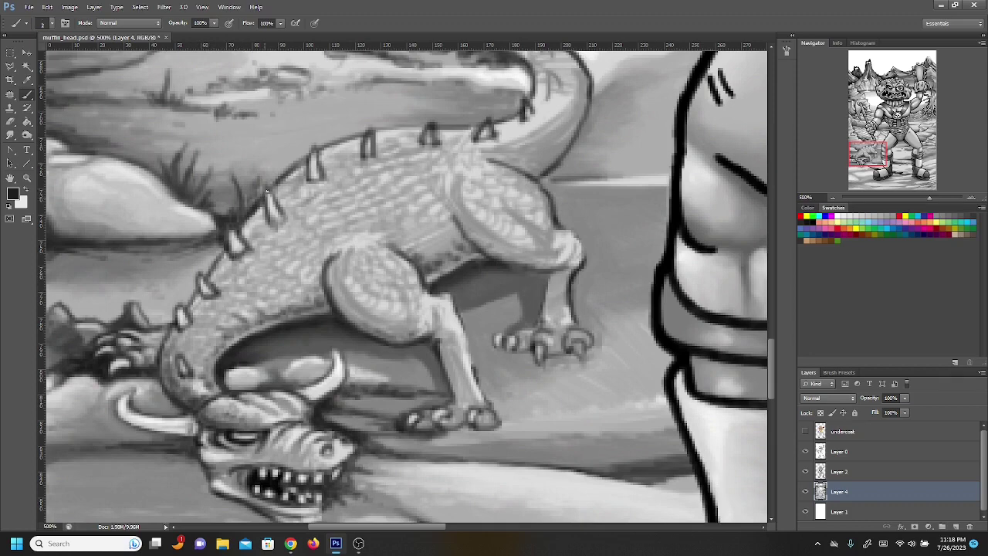
{"action": "left_click_drag", "start_coordinate": [267, 189], "coordinate": [270, 190]}
{"action": "left_click_drag", "start_coordinate": [305, 161], "coordinate": [297, 169]}
{"action": "left_click_drag", "start_coordinate": [259, 208], "coordinate": [243, 227]}
{"action": "mouse_move", "coordinate": [213, 271]}
{"action": "left_mouse_down"}
{"action": "mouse_move", "coordinate": [244, 246]}
{"action": "mouse_move", "coordinate": [225, 264]}
{"action": "left_mouse_up"}
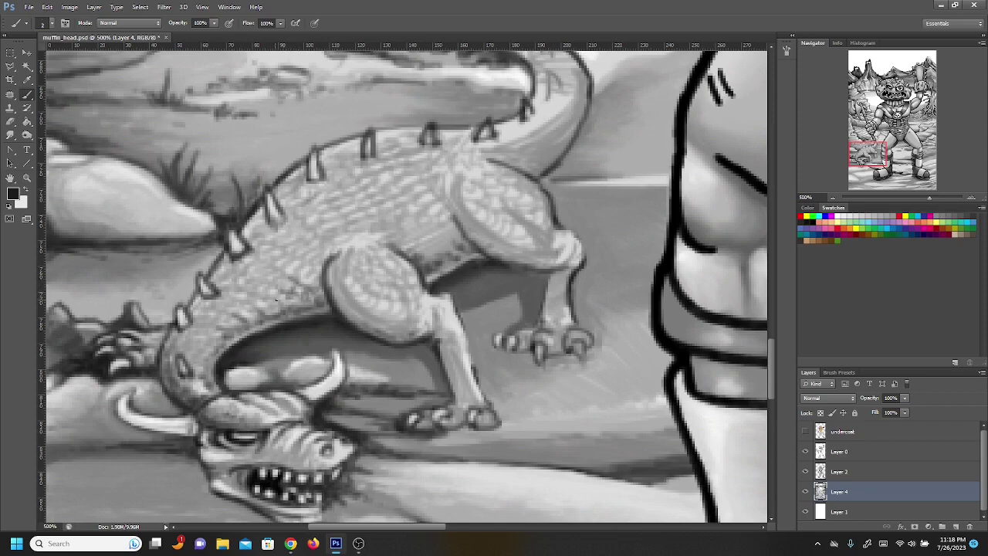
- Add dark scale shading to the creature's flank and front thigh, and deepen the ground shadow behind the front foot
{"action": "mouse_move", "coordinate": [317, 287]}
{"action": "left_mouse_down"}
{"action": "mouse_move", "coordinate": [328, 244]}
{"action": "mouse_move", "coordinate": [312, 274]}
{"action": "mouse_move", "coordinate": [304, 260]}
{"action": "left_mouse_up"}
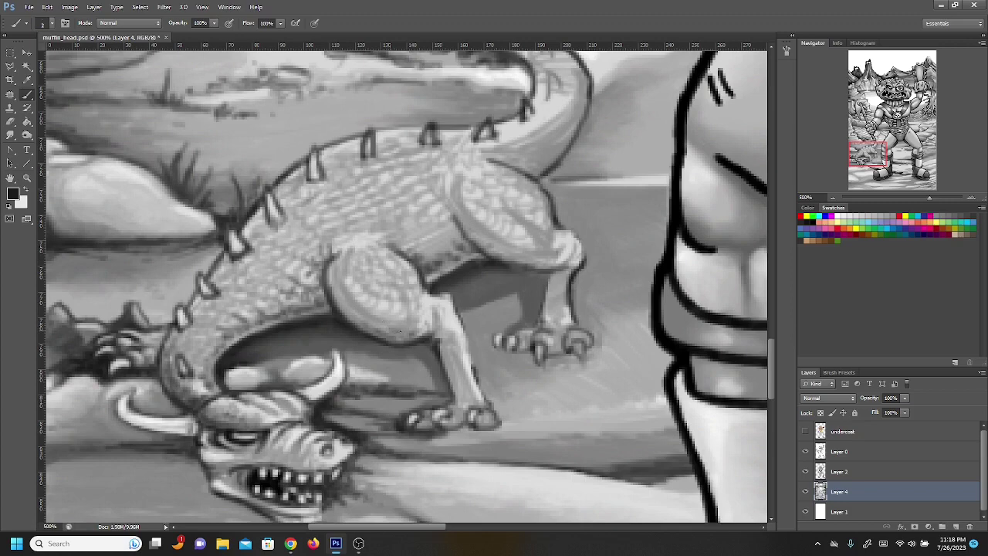
{"action": "mouse_move", "coordinate": [373, 318]}
{"action": "left_mouse_down"}
{"action": "mouse_move", "coordinate": [342, 306]}
{"action": "mouse_move", "coordinate": [331, 282]}
{"action": "left_mouse_up"}
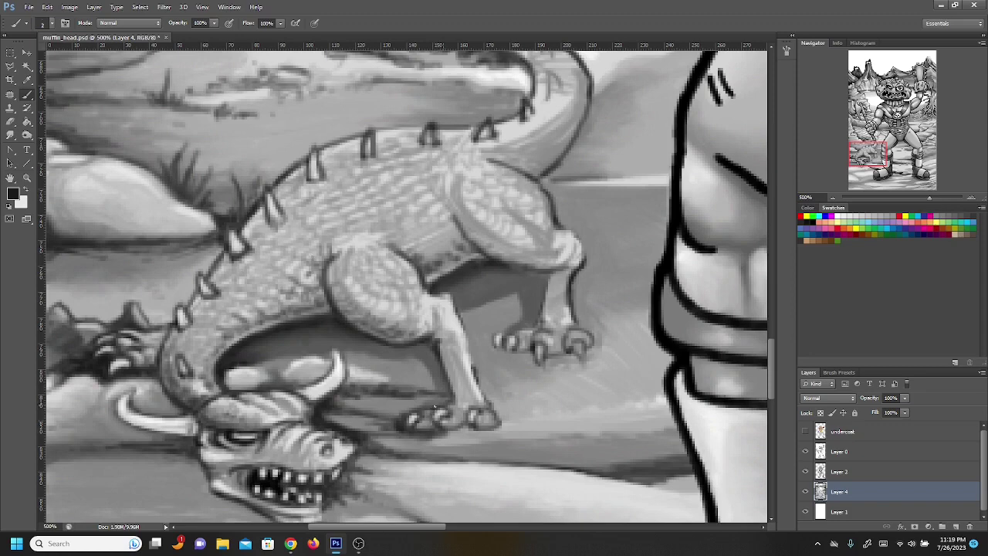
{"action": "mouse_move", "coordinate": [435, 406]}
{"action": "left_mouse_down"}
{"action": "mouse_move", "coordinate": [364, 414]}
{"action": "mouse_move", "coordinate": [409, 390]}
{"action": "mouse_move", "coordinate": [362, 383]}
{"action": "mouse_move", "coordinate": [394, 381]}
{"action": "left_mouse_up"}
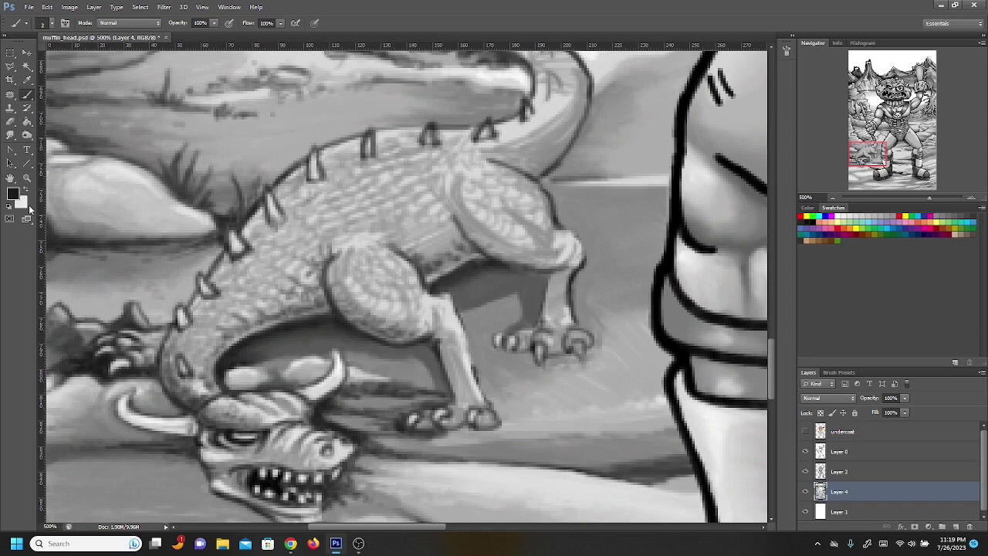